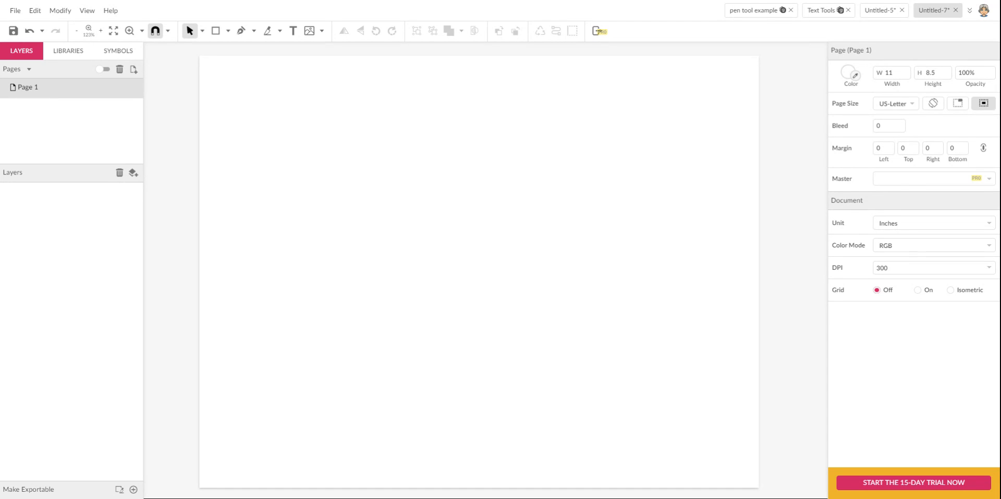
- Draw a straight two-point line from lower left to upper right with the Pen tool, then deselect it
key(p)
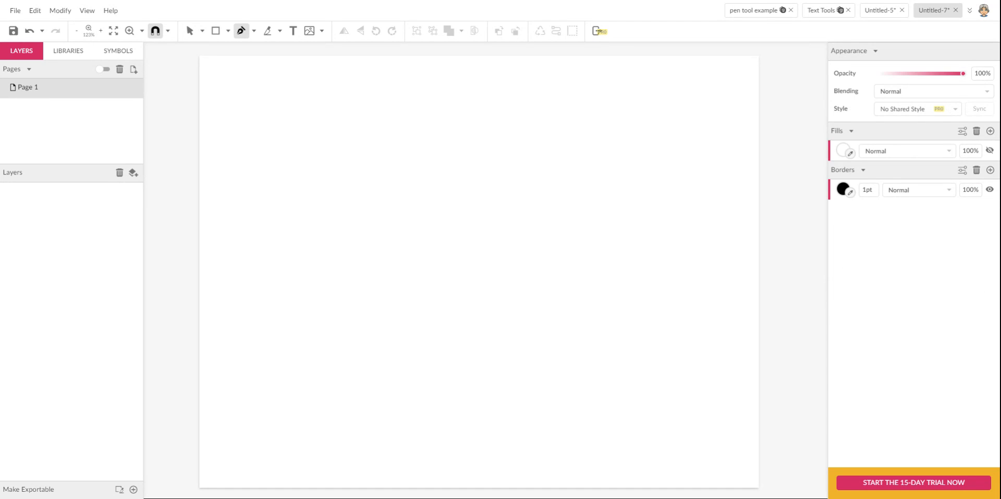
click(253, 178)
click(510, 130)
drag(510, 134, 527, 165)
key(Escape)
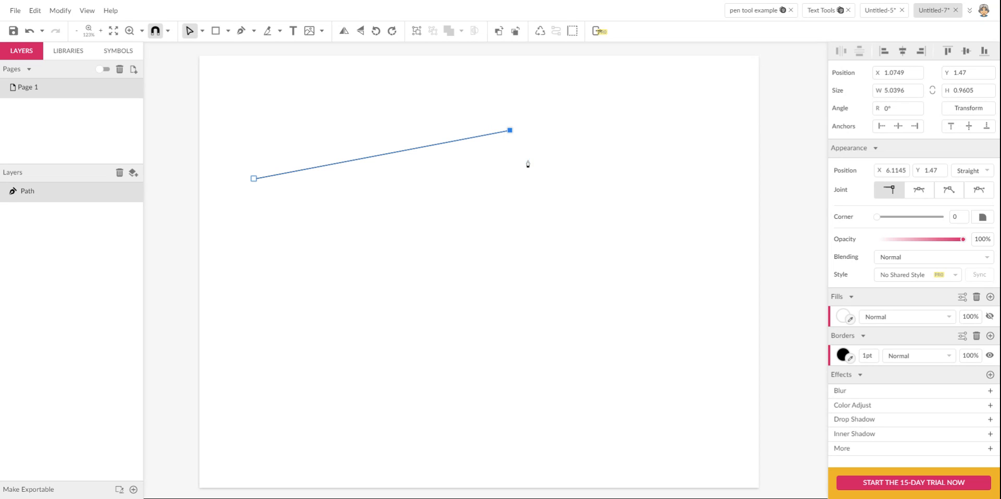
click(480, 193)
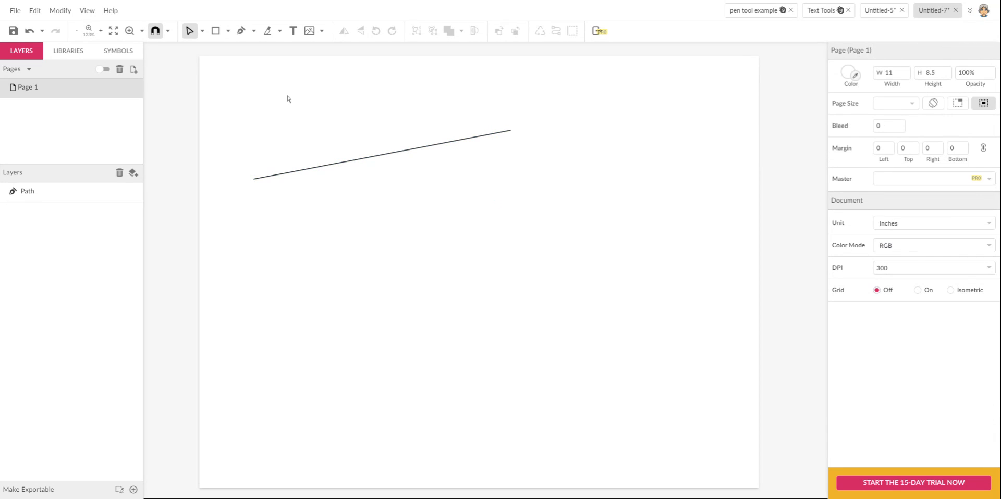
- Add the text 'KINDNESS ALWAYS WINS!' running along the slanted line
click(293, 31)
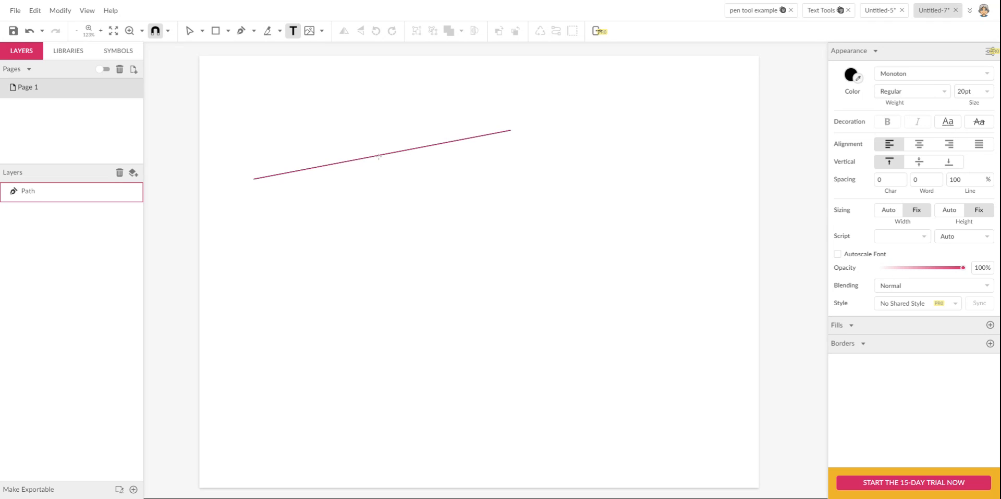
click(268, 177)
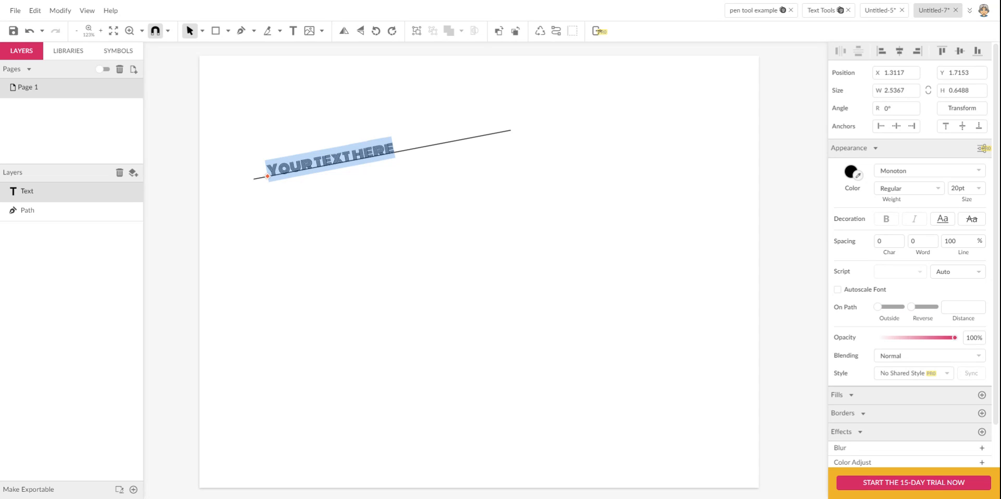
text(KINDNESS)
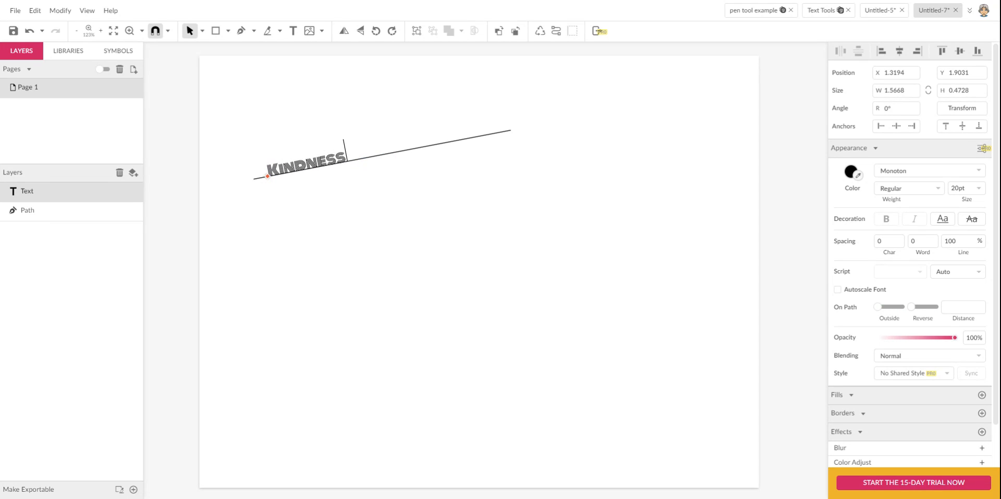
text( ALWAYS WIN)
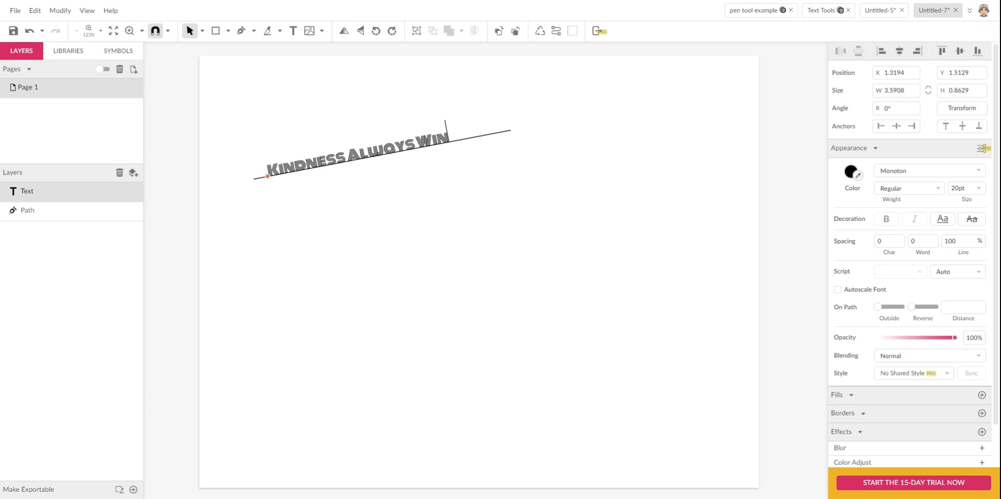
text(S!)
key(Escape)
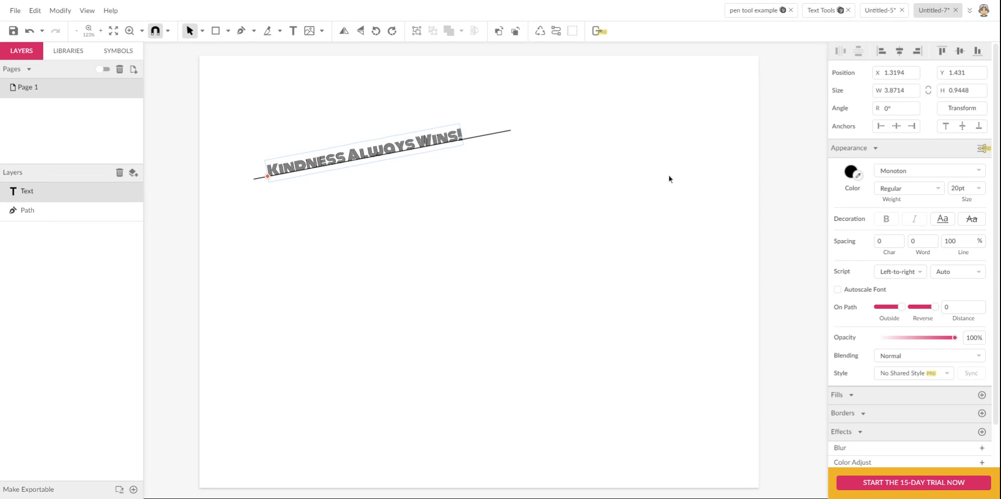
click(912, 174)
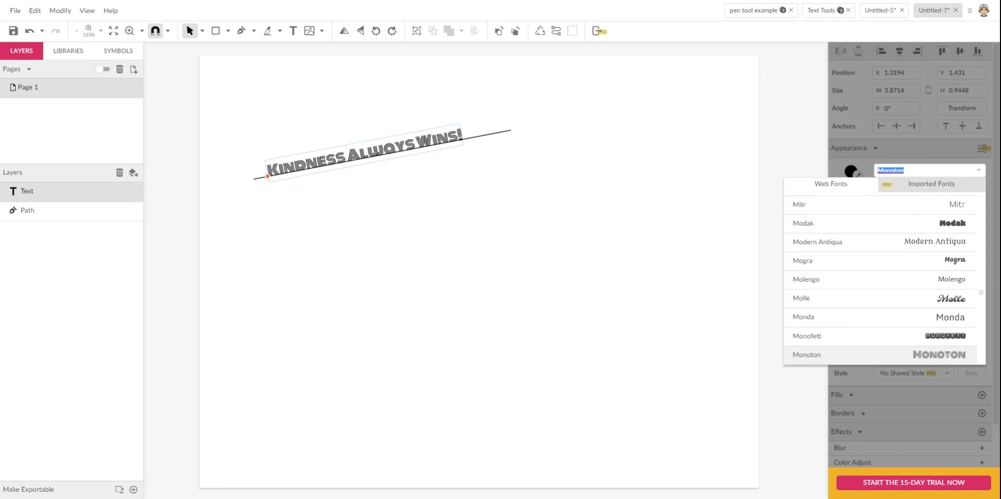
- Set the text to Libre Baskerville, trying 30pt before settling on 25pt
scroll(904, 252, up, 15)
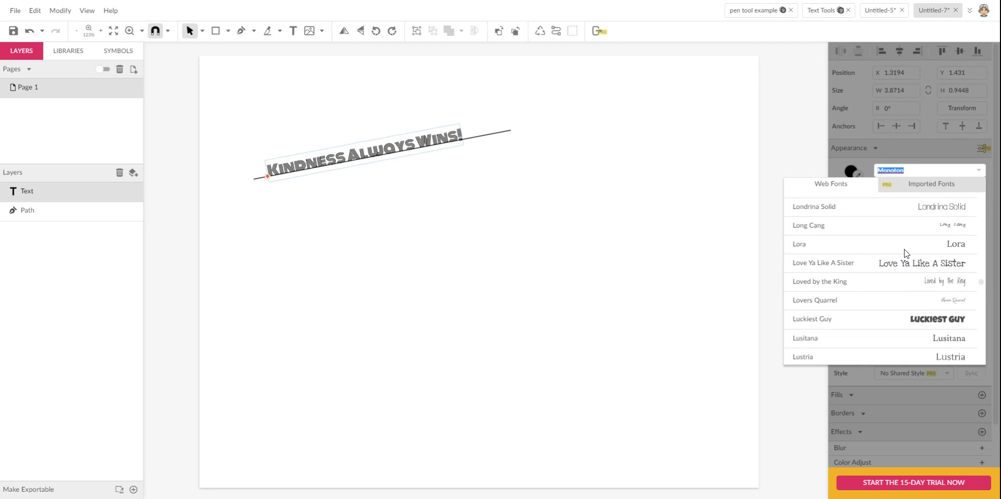
scroll(904, 251, up, 5)
click(910, 232)
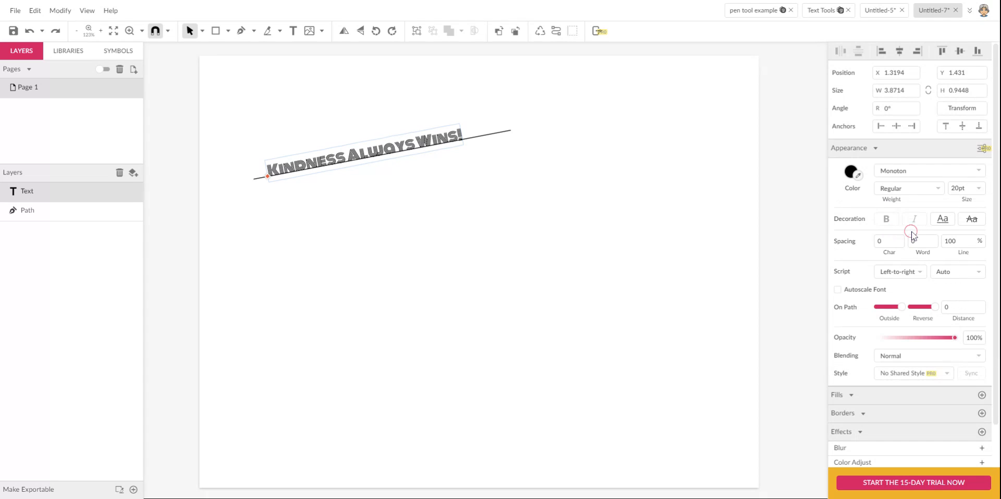
click(963, 188)
text(30)
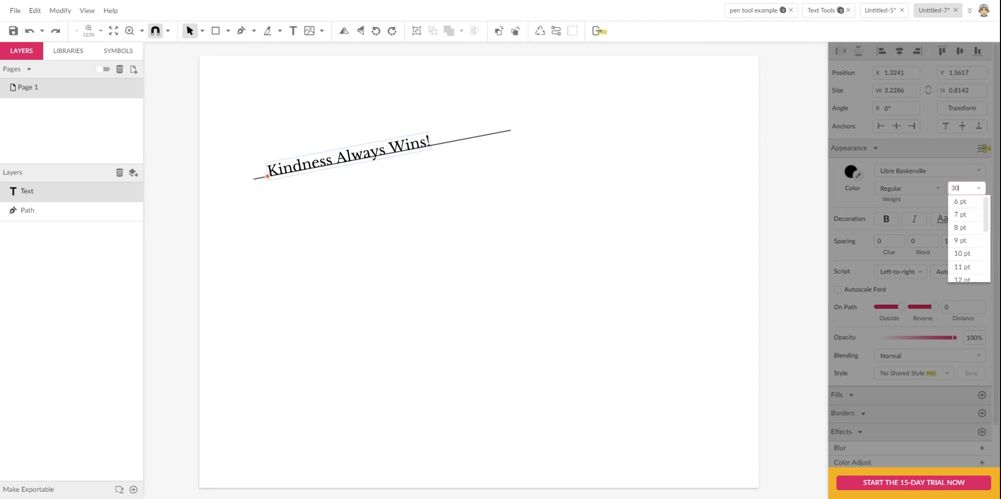
key(Return)
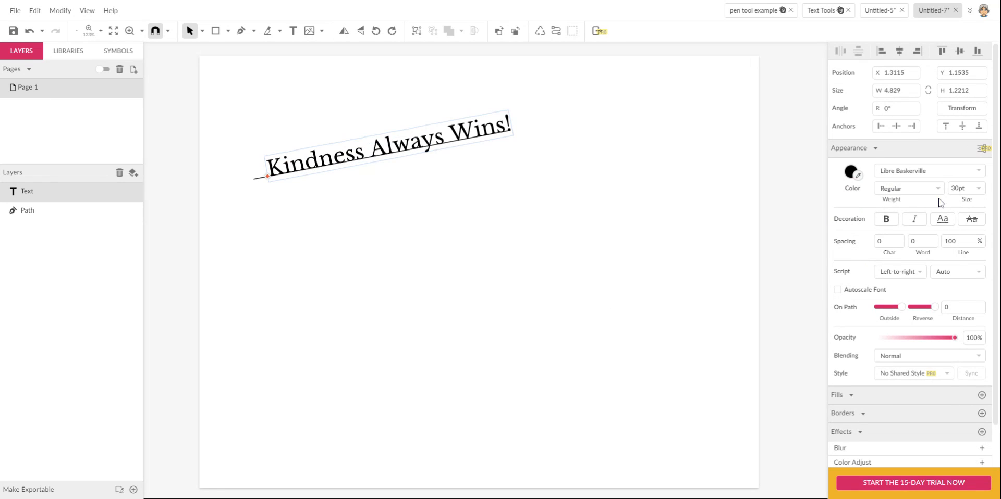
click(964, 189)
text(25)
key(Return)
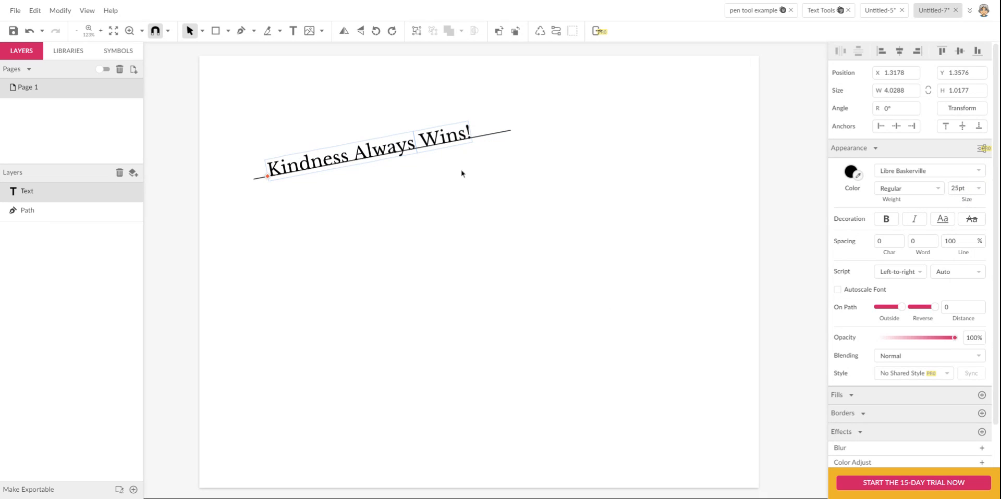
- Slide the text's start point rightward along the line, then deselect it
click(443, 212)
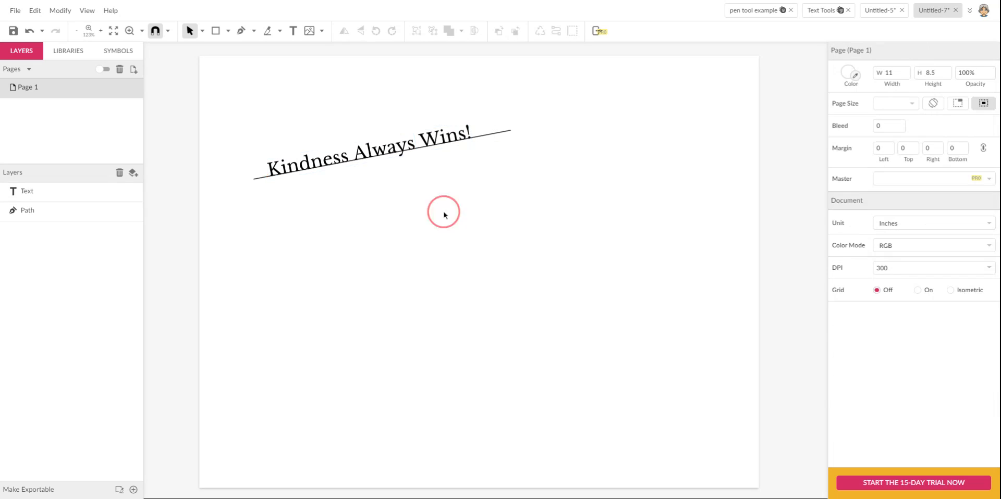
click(440, 148)
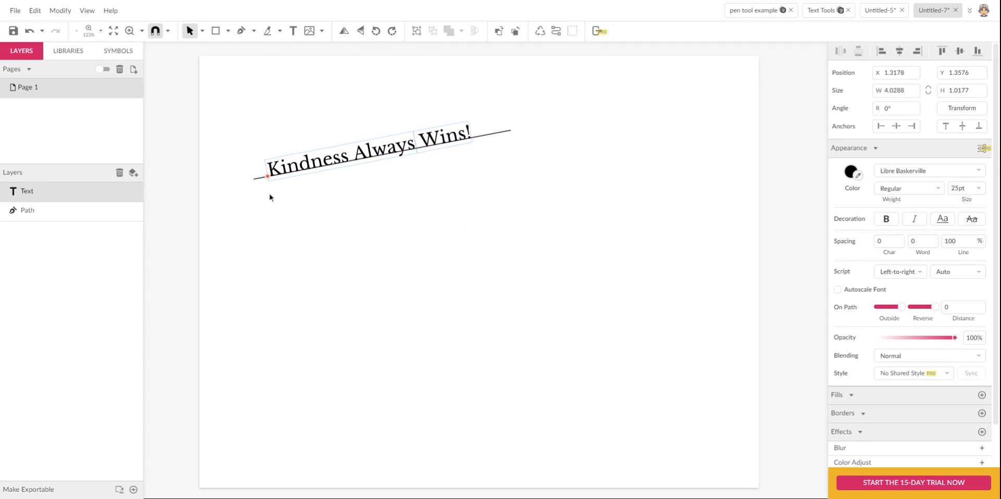
drag(268, 177, 282, 174)
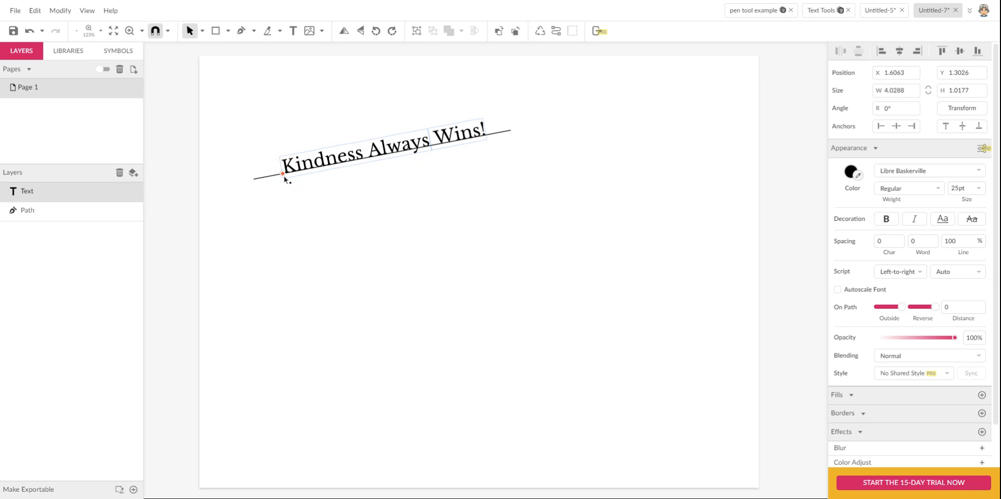
drag(283, 176, 298, 174)
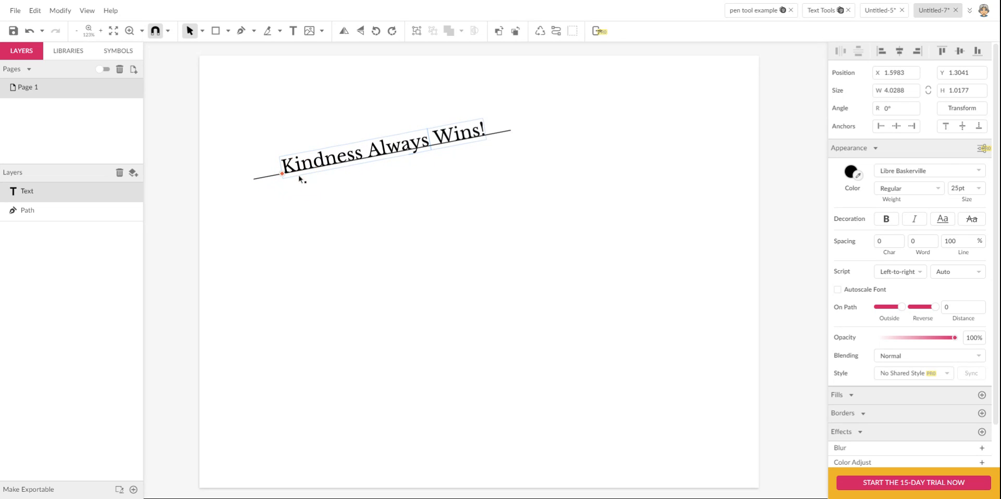
click(326, 226)
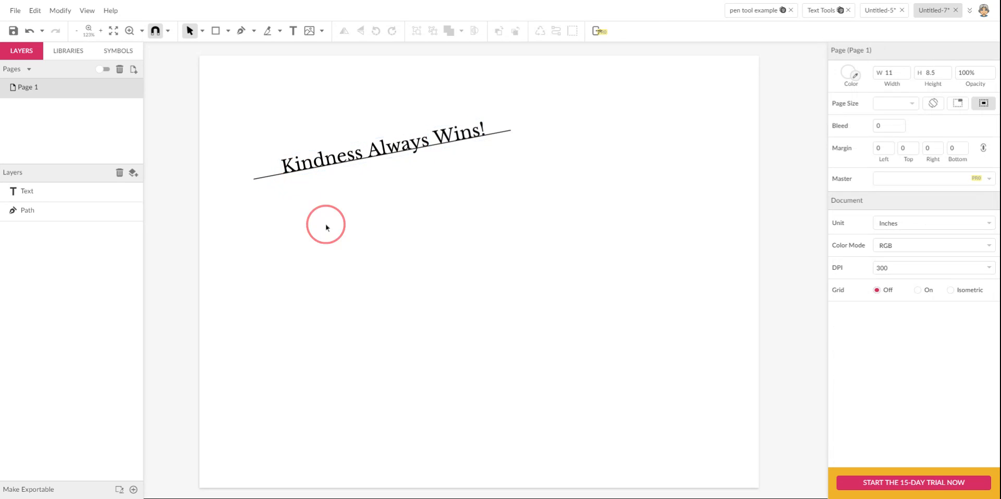
- Change the border colour of the line beneath the text to light grey #D1D1D1
click(509, 131)
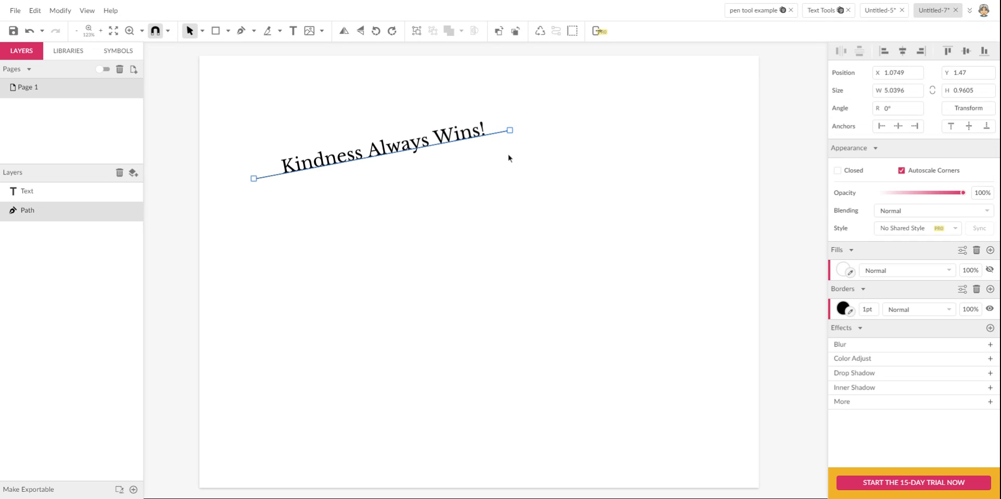
click(444, 141)
click(503, 134)
click(989, 310)
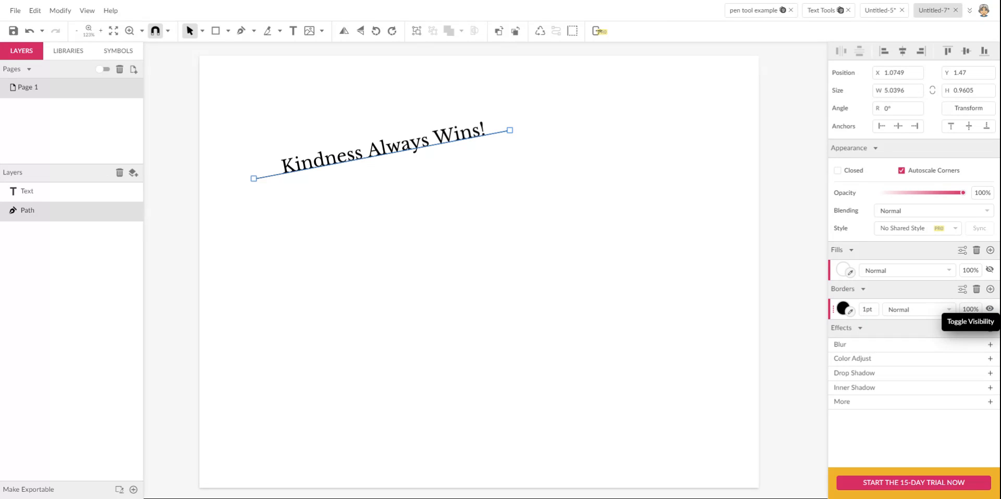
click(989, 309)
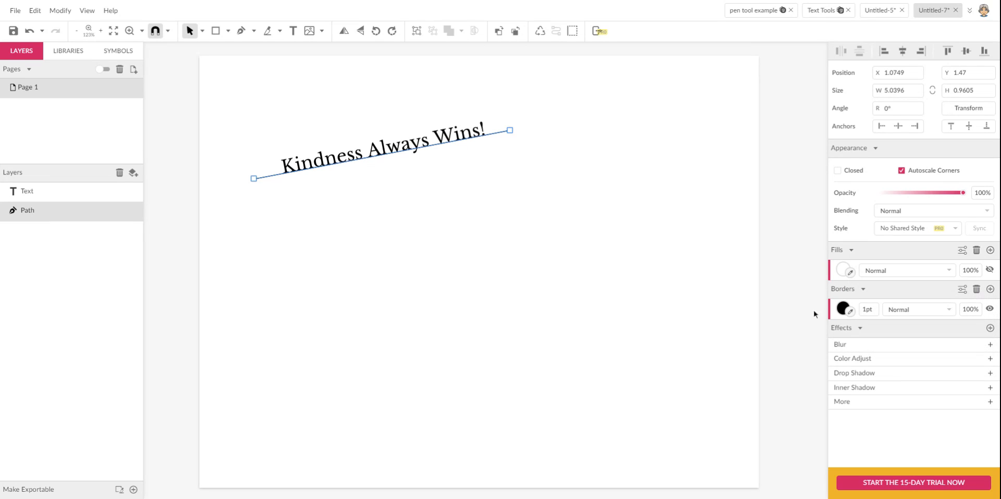
click(840, 305)
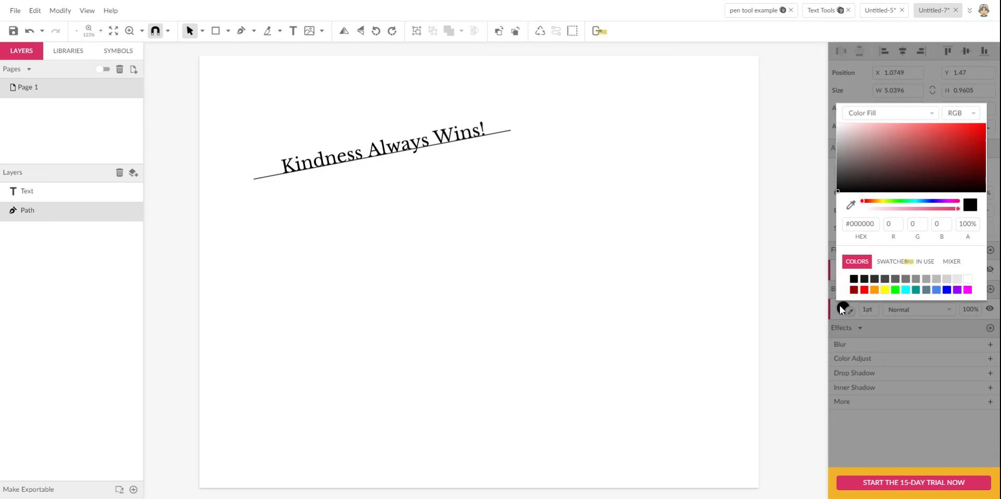
click(947, 280)
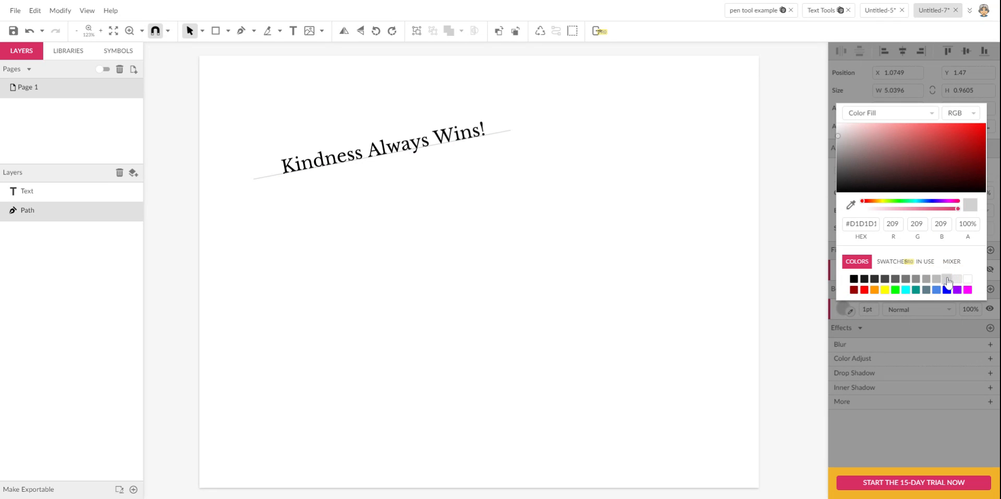
click(705, 284)
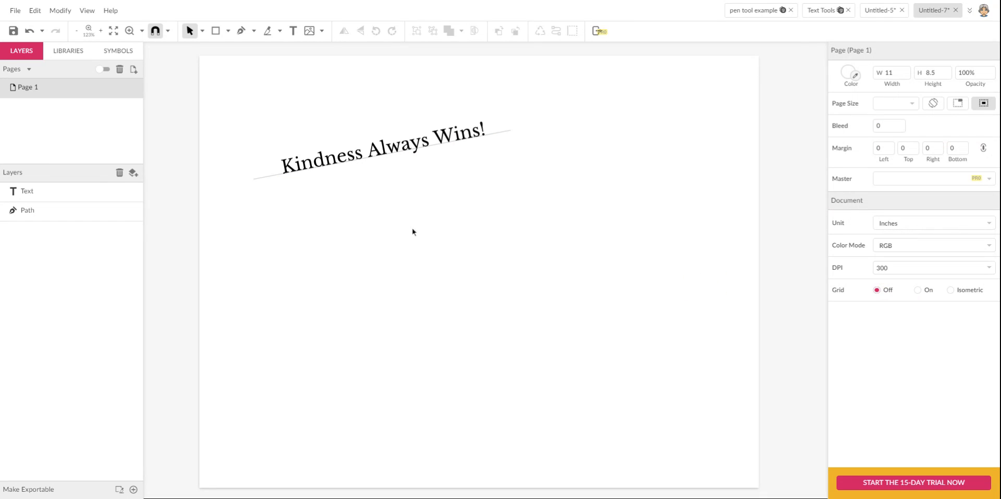
- Draw a three-point smooth wavy curve below the first line with the Pen tool
key(p)
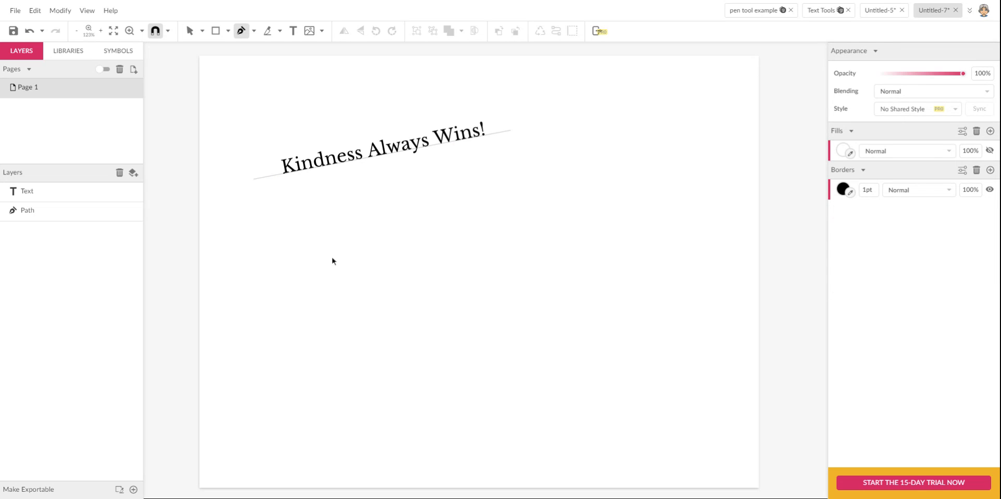
drag(253, 256, 303, 235)
drag(377, 249, 406, 260)
drag(498, 245, 525, 228)
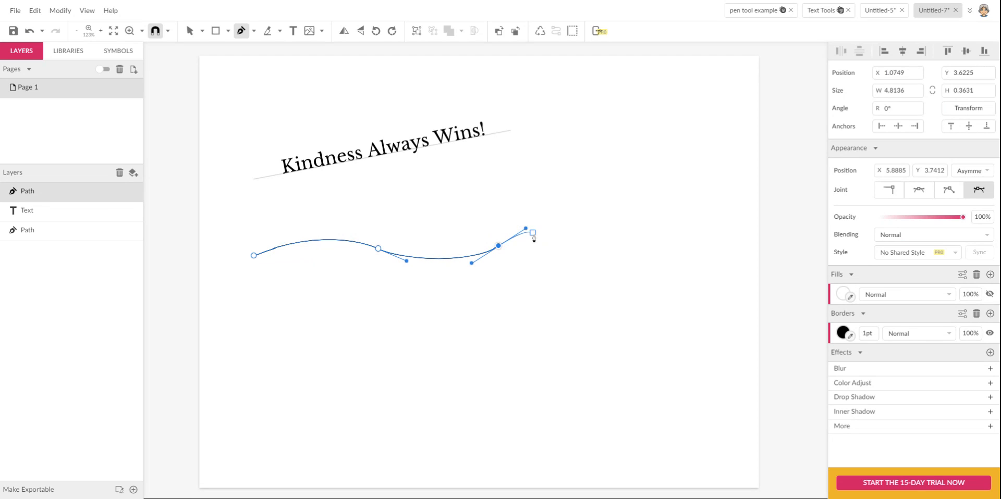
key(v)
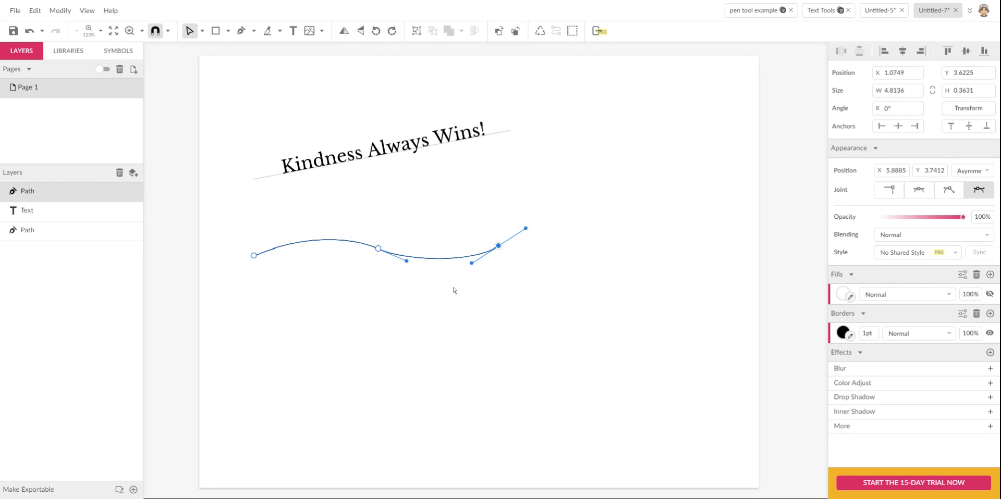
- Nudge the wavy curve slightly right and up
click(406, 306)
click(409, 258)
drag(420, 258, 436, 252)
click(414, 285)
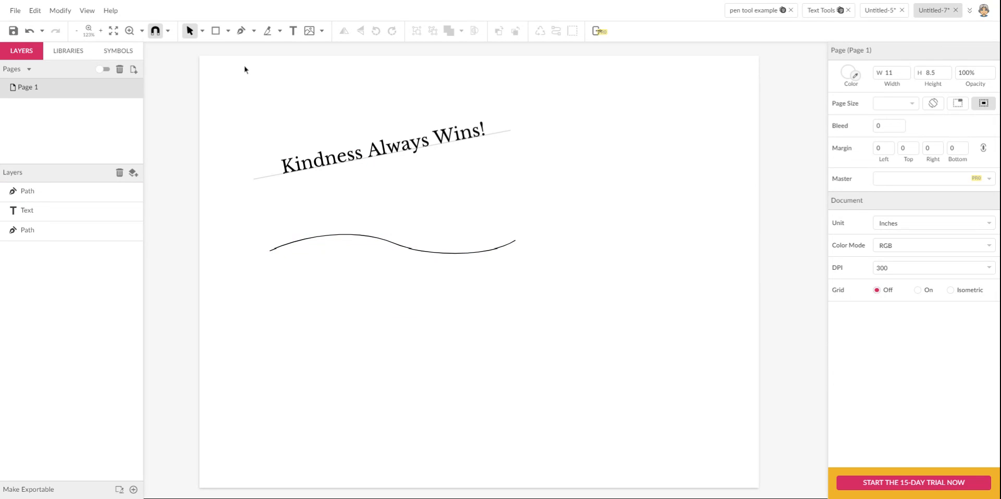
- Attach the text 'Never Give Up!' to the wavy curve and zoom in on both text lines
click(293, 31)
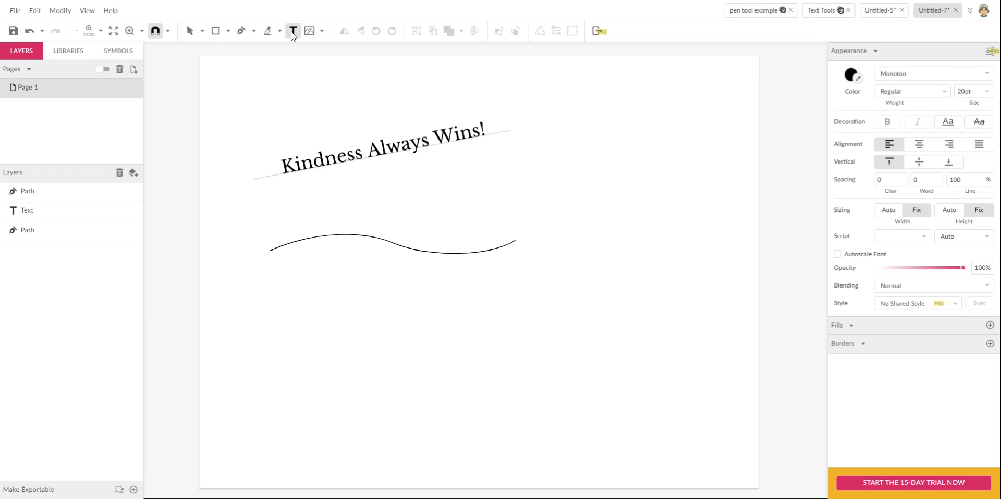
click(293, 242)
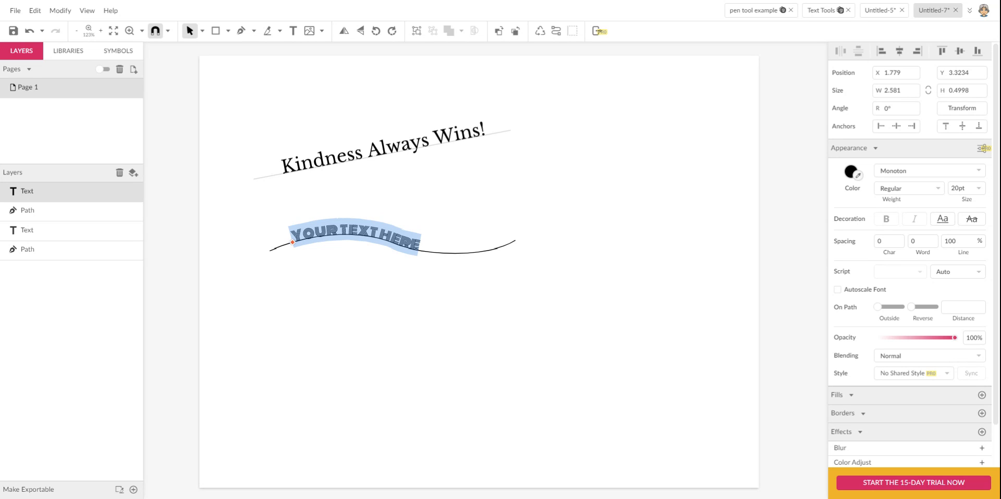
text(NEVERYo)
key(BackSpace)
key(BackSpace)
text(Give Up!)
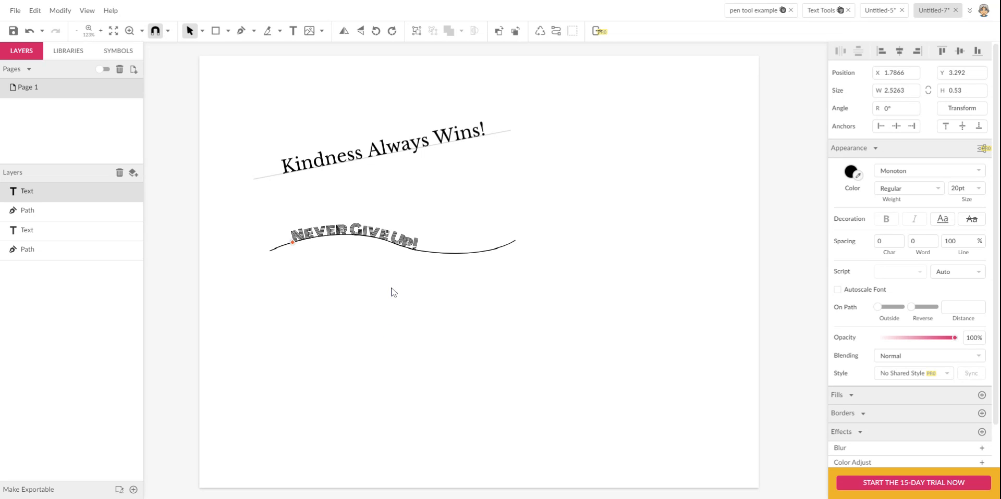
key(Escape)
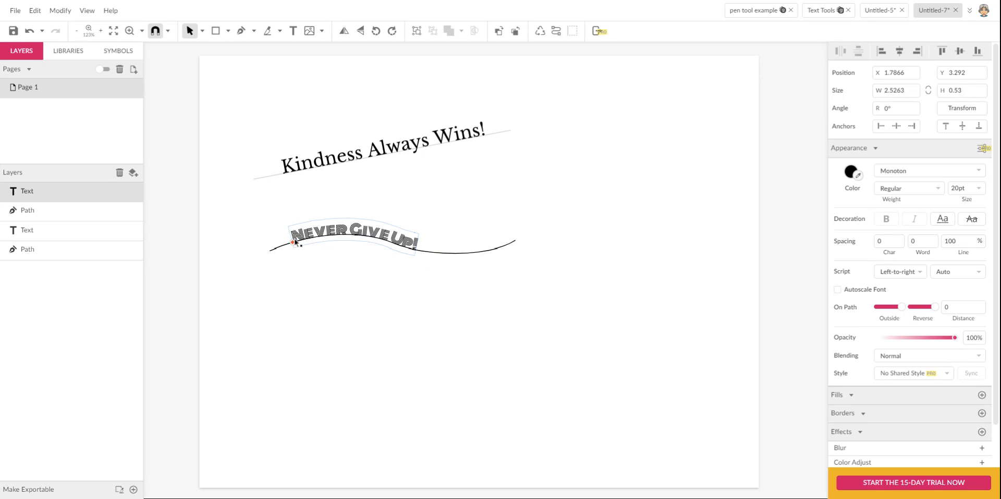
key(z)
drag(233, 153, 542, 328)
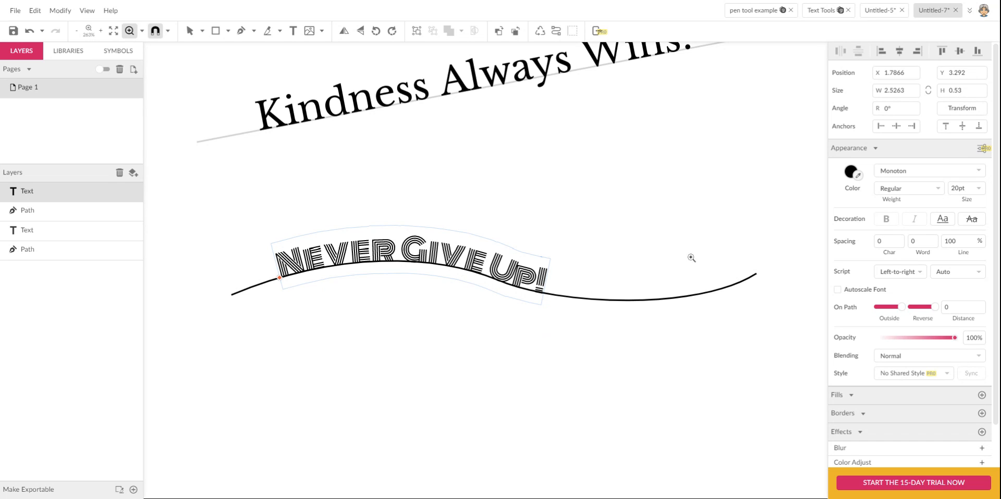
click(918, 170)
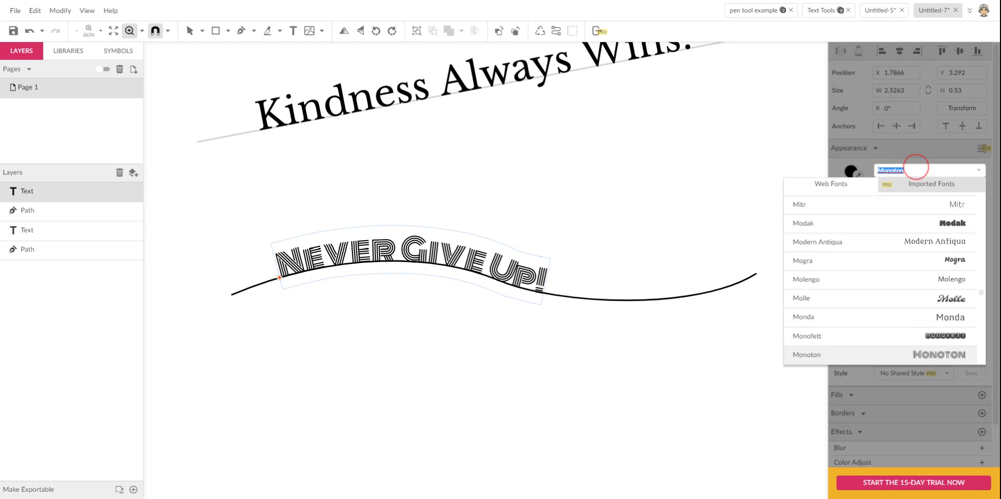
- Set the curved 'Never Give Up!' text to Mogra at 40pt
click(918, 261)
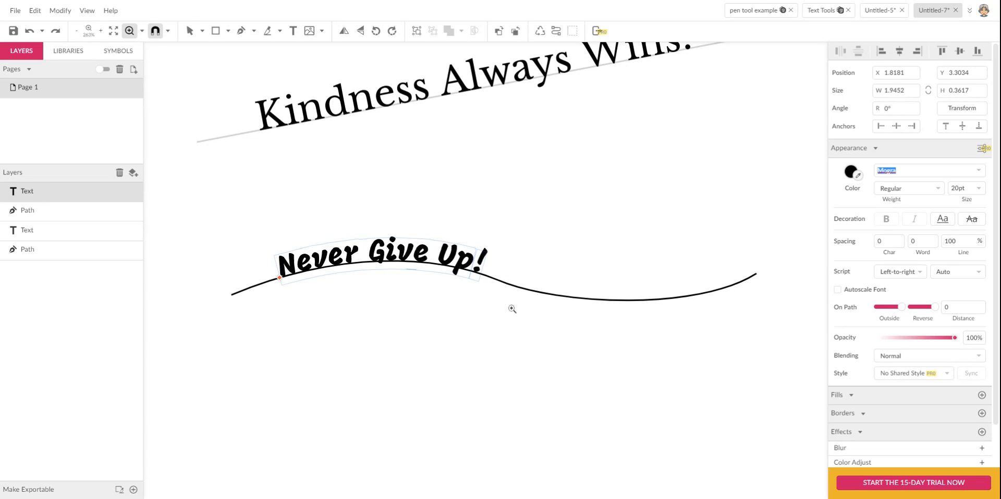
click(960, 188)
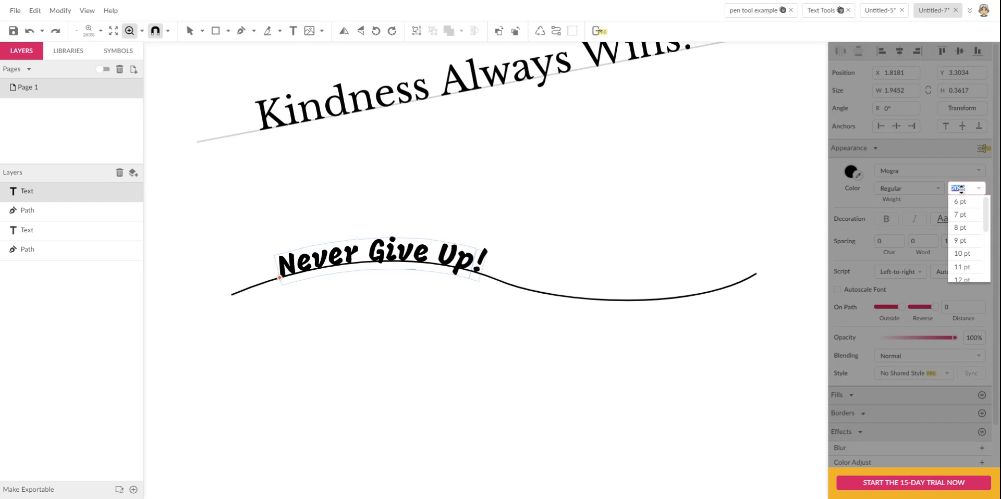
text(40)
key(Return)
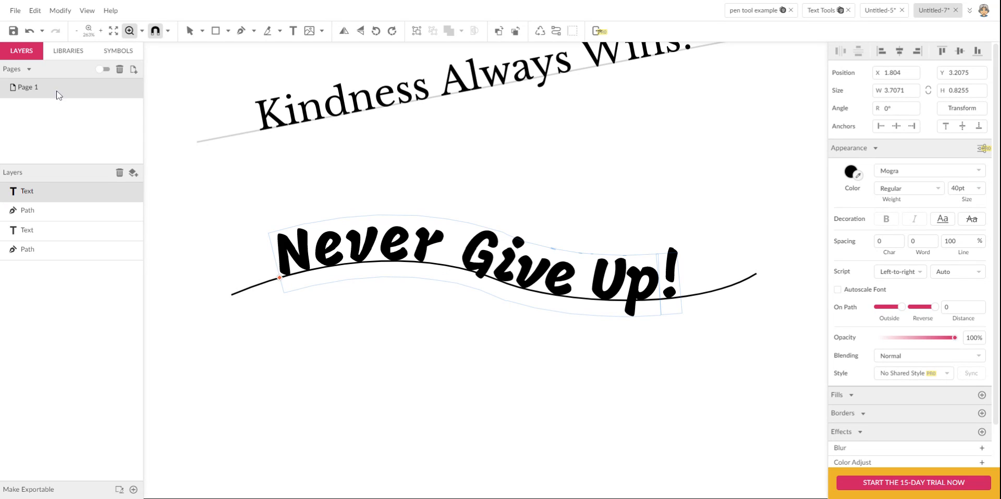
click(189, 32)
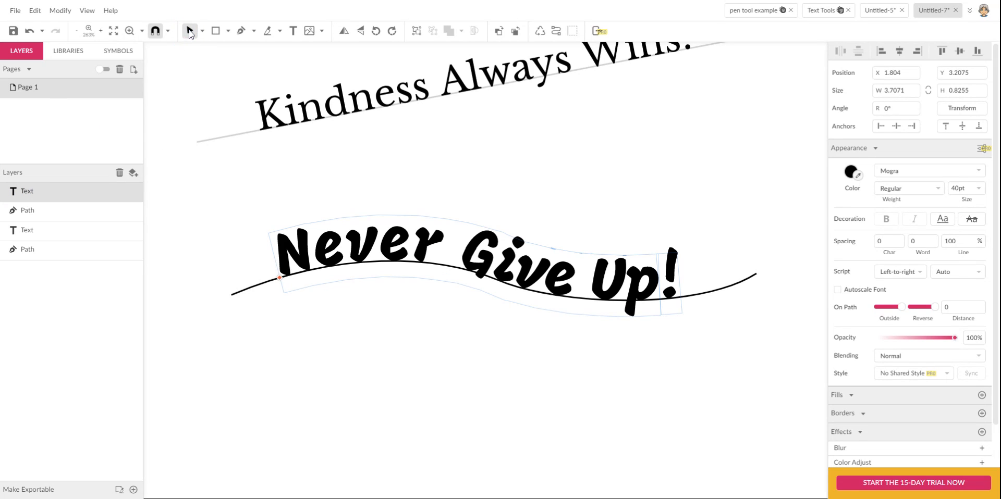
- Shift the curved text's start point slightly along the wave
click(299, 304)
click(284, 285)
mouse_move(284, 283)
mouse_down()
mouse_move(265, 286)
mouse_move(292, 281)
mouse_move(280, 276)
mouse_up()
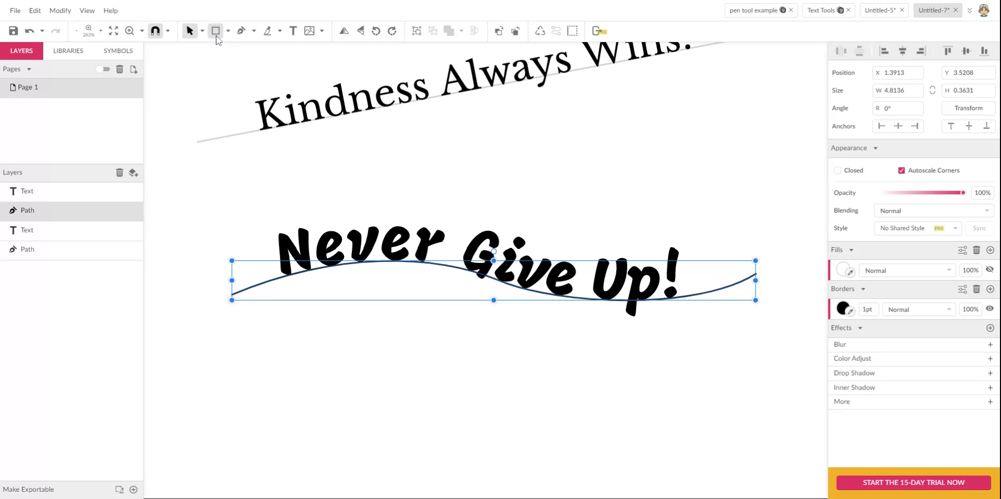
- With the Subselect tool, move the curve's anchors and handles so it dips left and rises right
click(202, 31)
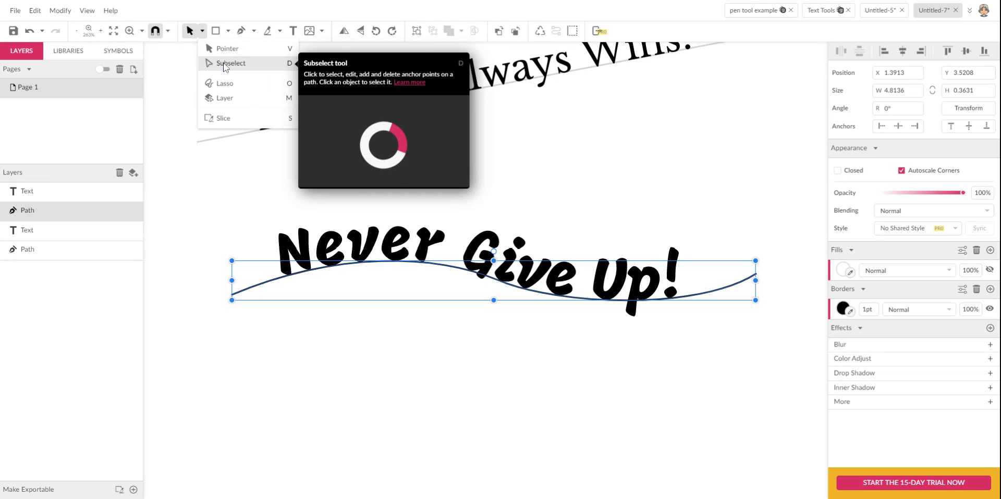
click(224, 64)
drag(498, 281, 480, 274)
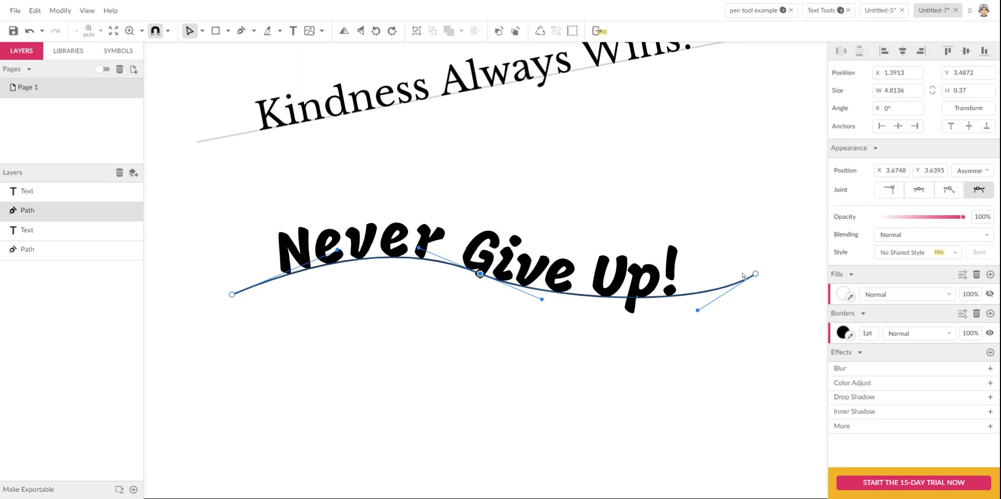
drag(755, 273, 738, 248)
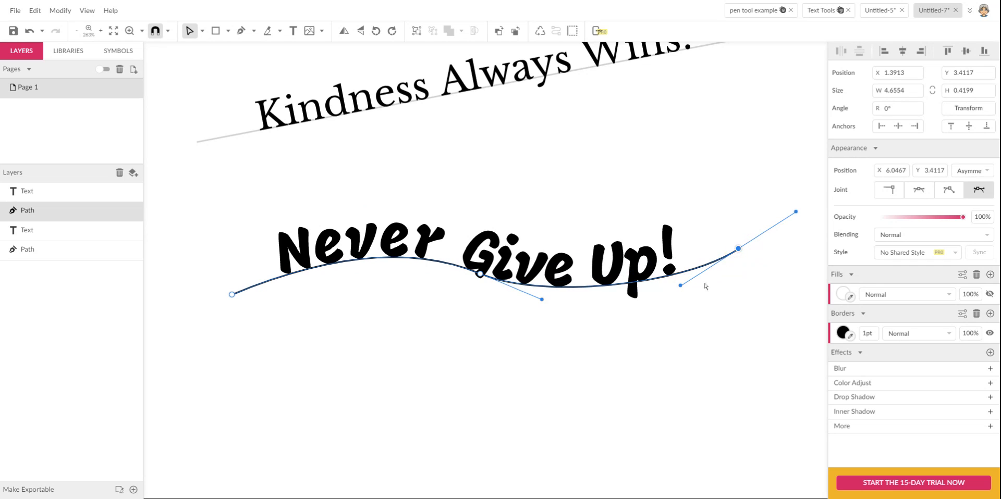
click(688, 304)
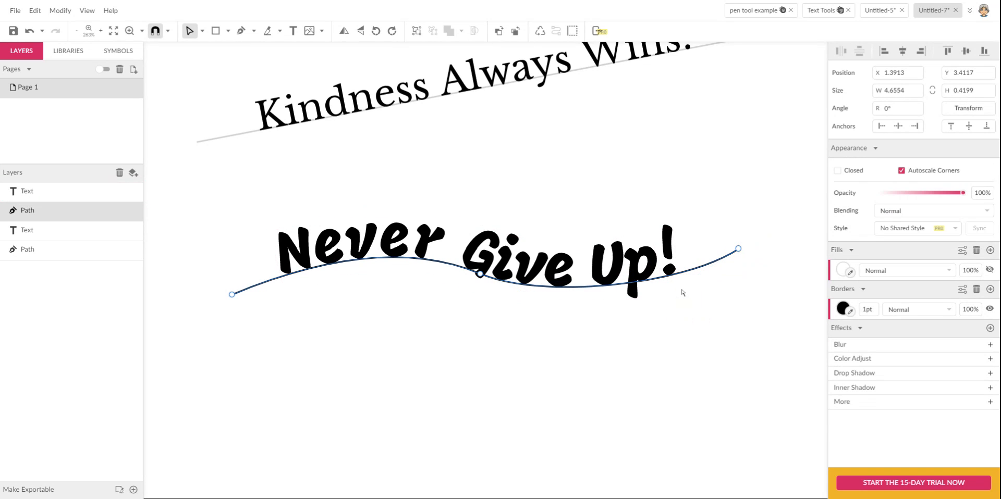
click(738, 249)
drag(689, 289, 689, 302)
drag(232, 295, 237, 308)
drag(341, 271, 327, 247)
click(421, 341)
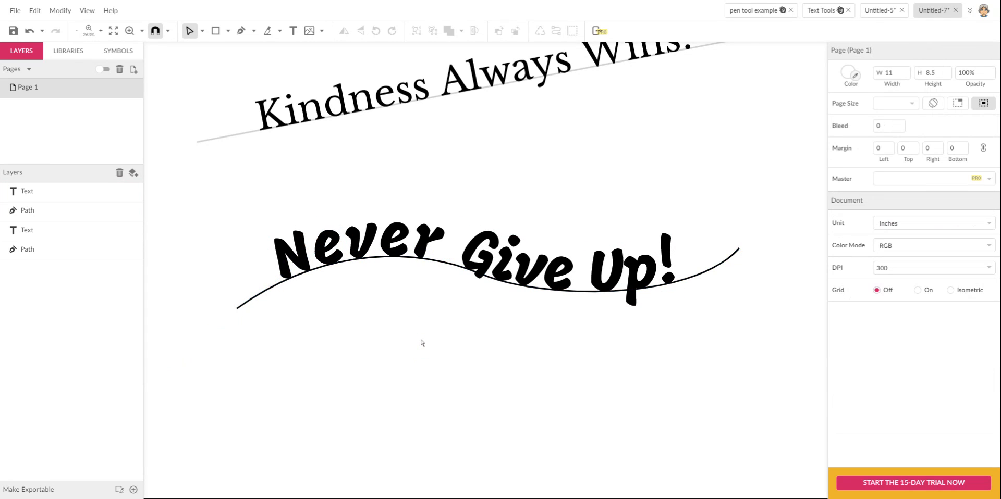
- Give the wavy curve a light grey #B9B9B9 border, then zoom in on the two text lines
click(586, 374)
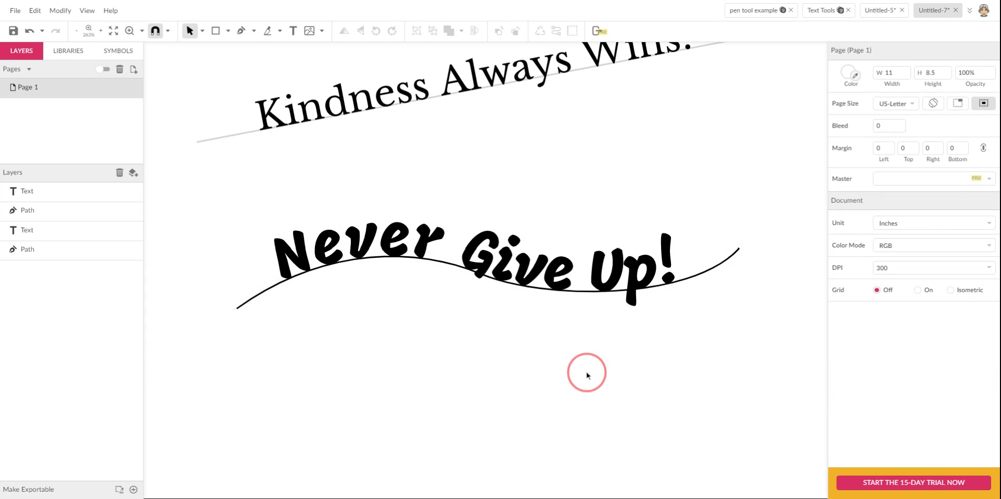
click(724, 263)
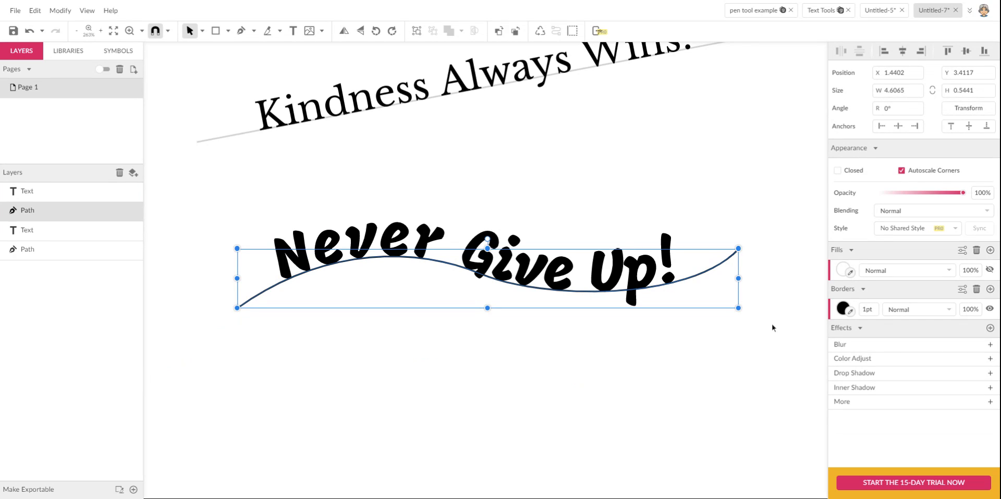
click(843, 310)
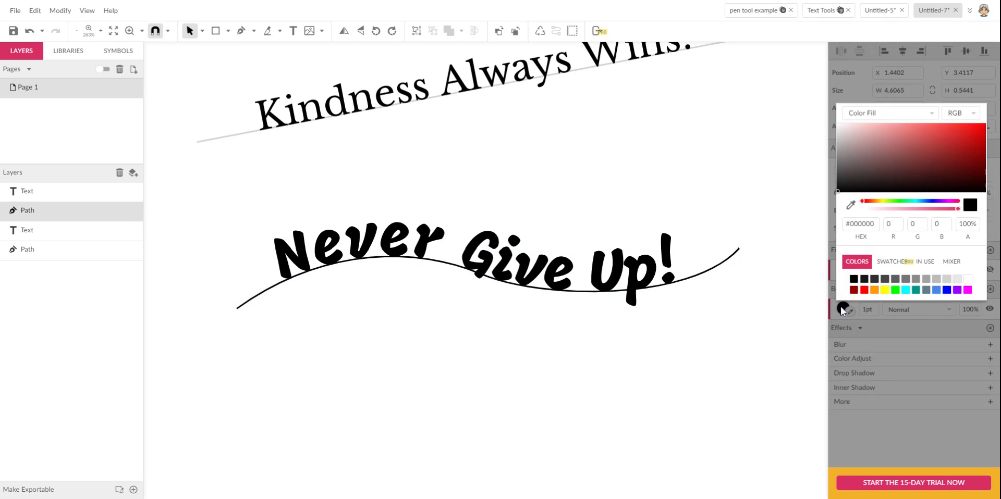
click(935, 280)
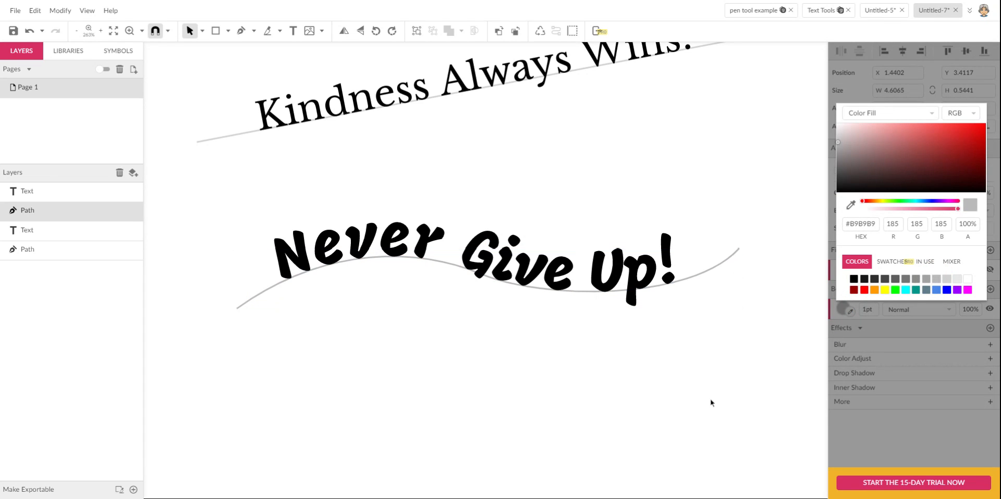
key(ctrl+minus)
key(ctrl+minus)
key(ctrl+minus)
key(space)
click(628, 402)
key(z)
drag(362, 148, 644, 433)
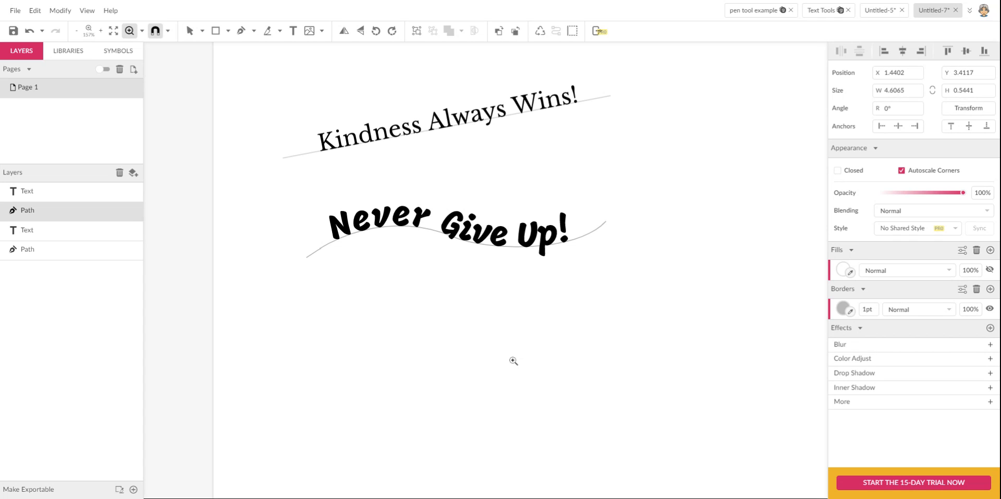
- Type 'Good Vibes' as a new text line placed below the wavy curve
click(293, 31)
click(350, 361)
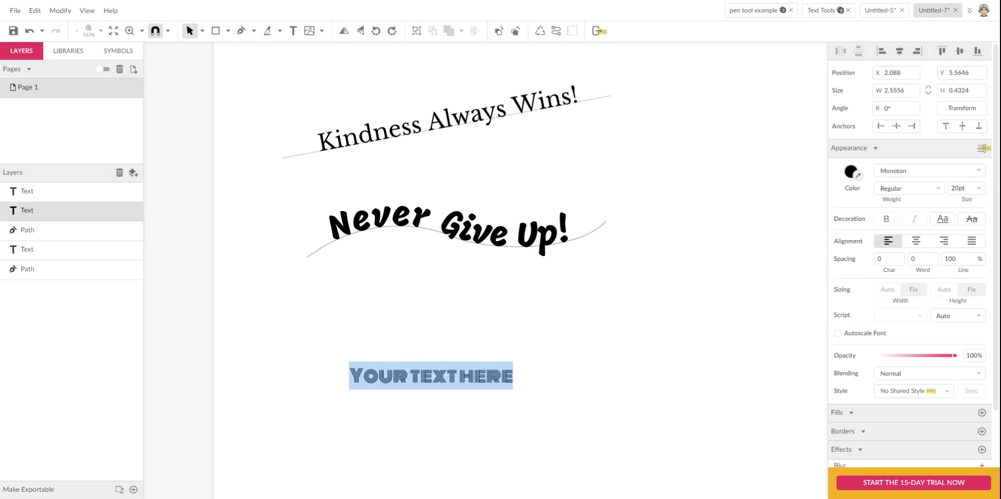
text(Good)
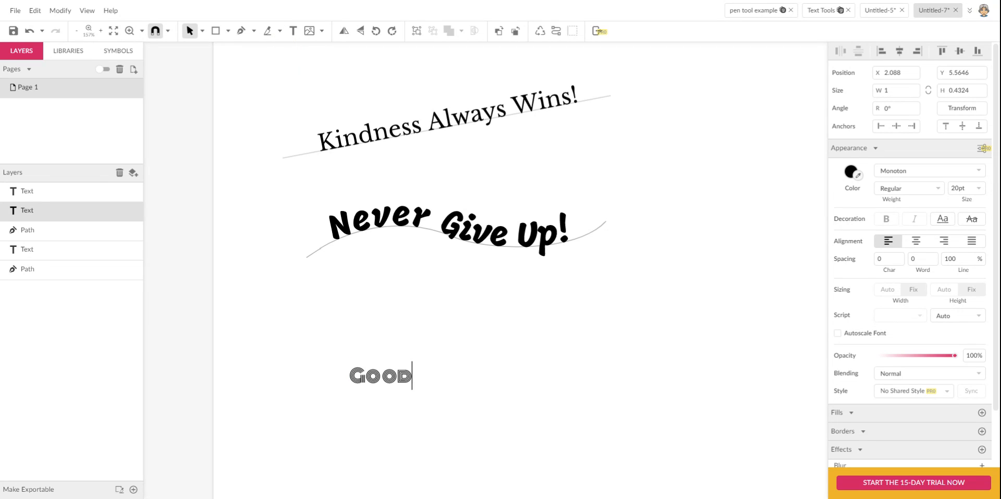
text( Vibe)
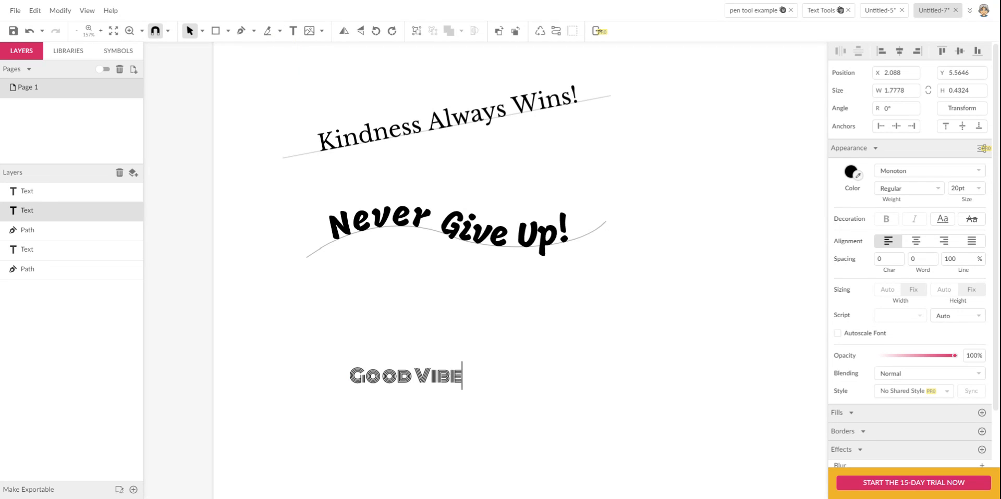
text(s)
key(Escape)
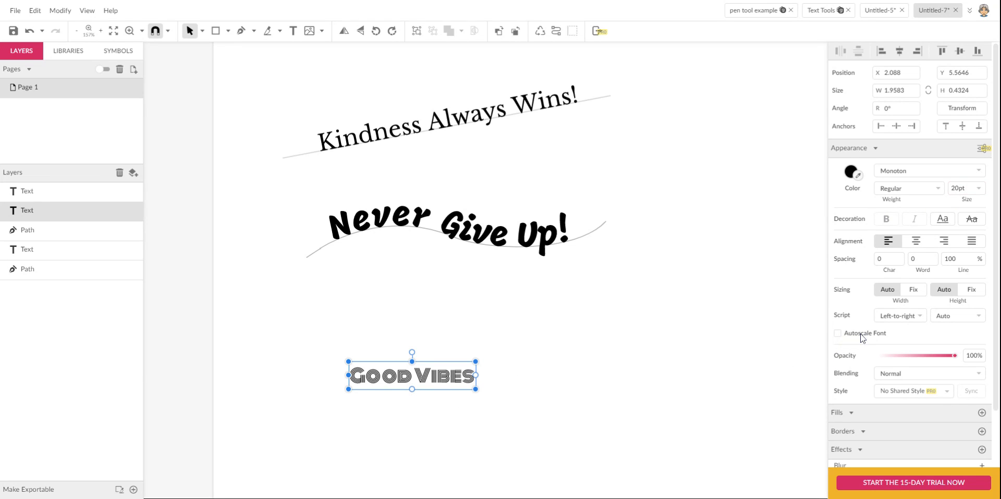
- Enable Autoscale Font and enlarge the Good Vibes box until the lettering reaches 57pt
click(838, 334)
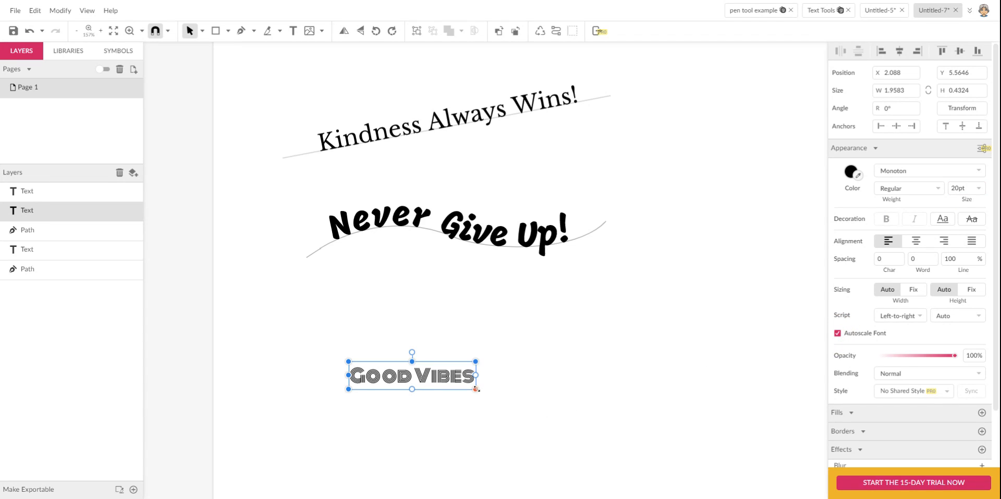
mouse_move(475, 389)
mouse_down()
mouse_move(525, 426)
mouse_move(558, 435)
mouse_move(458, 390)
mouse_move(548, 431)
mouse_move(486, 382)
mouse_up()
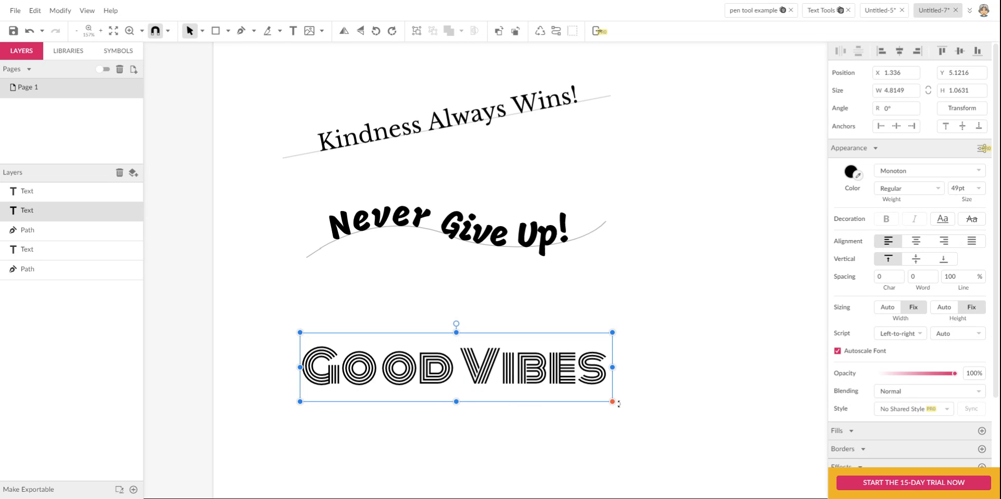
drag(613, 402, 557, 391)
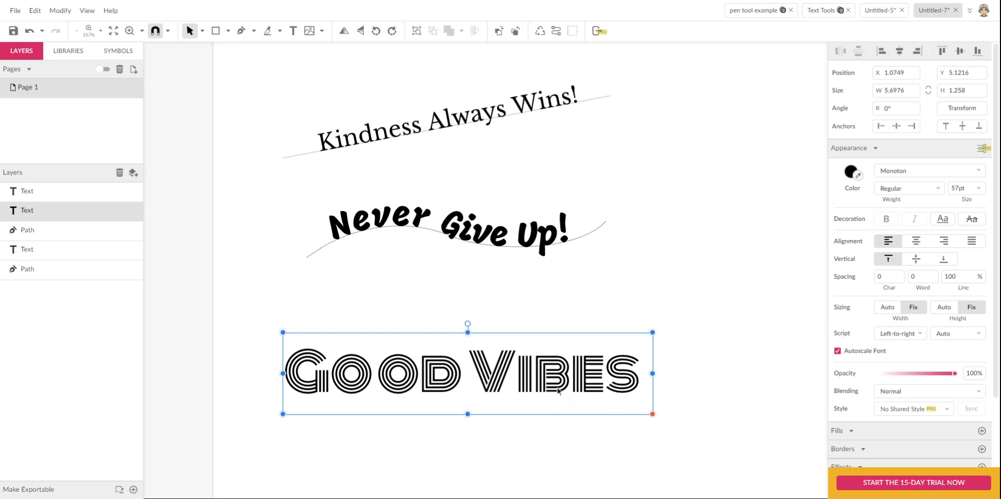
click(552, 442)
click(548, 390)
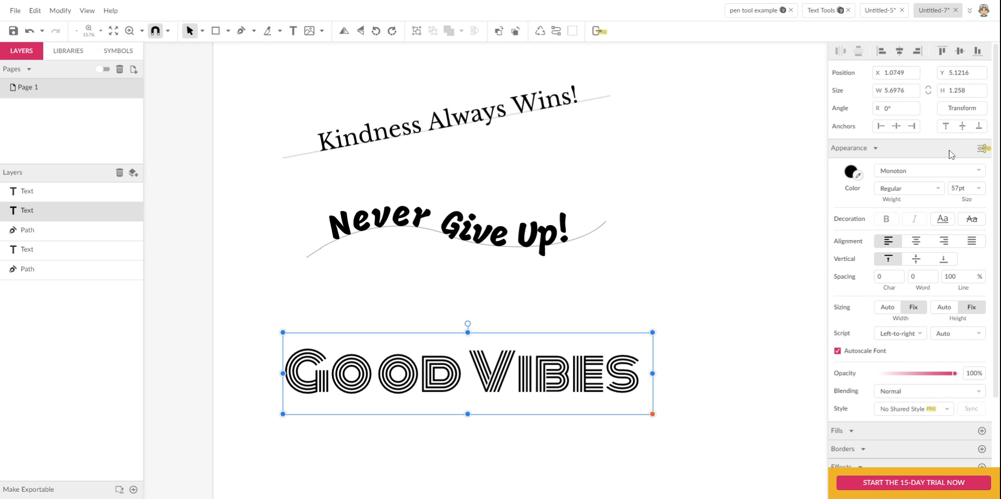
- Give Good Vibes a 15° horizontal skew for an italic slant, undoing a trial rotation
click(956, 109)
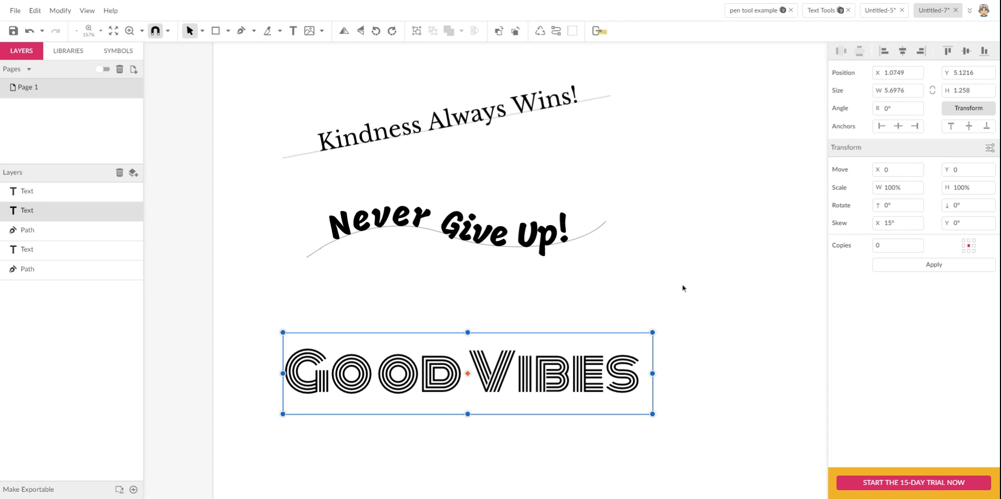
drag(664, 322, 683, 365)
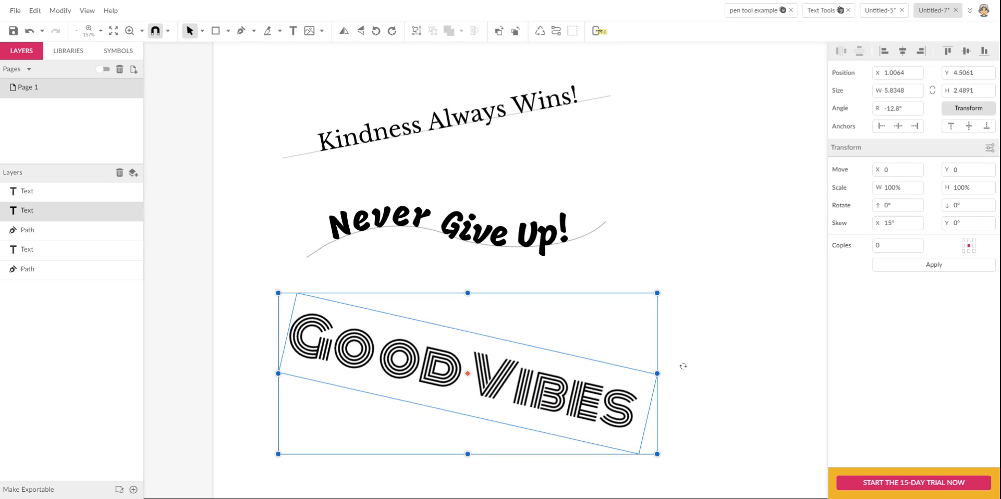
key(ctrl+z)
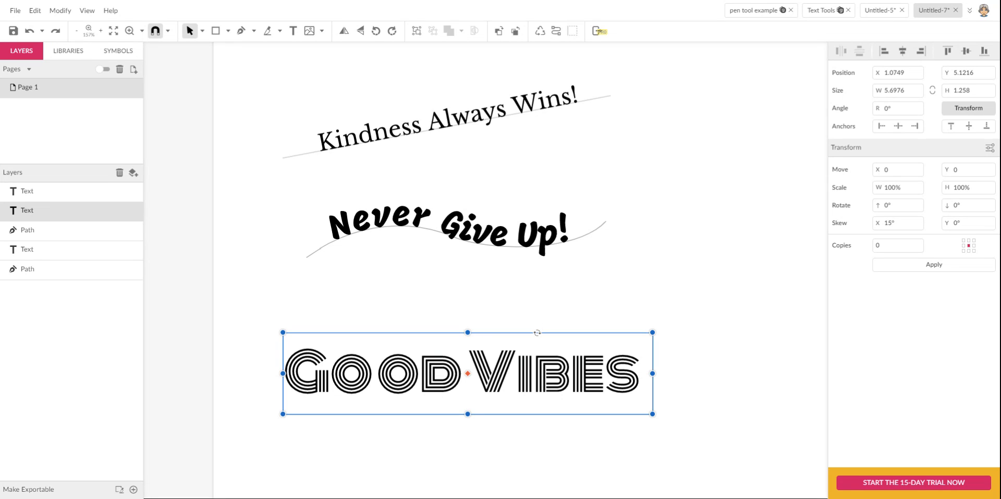
drag(537, 332, 553, 330)
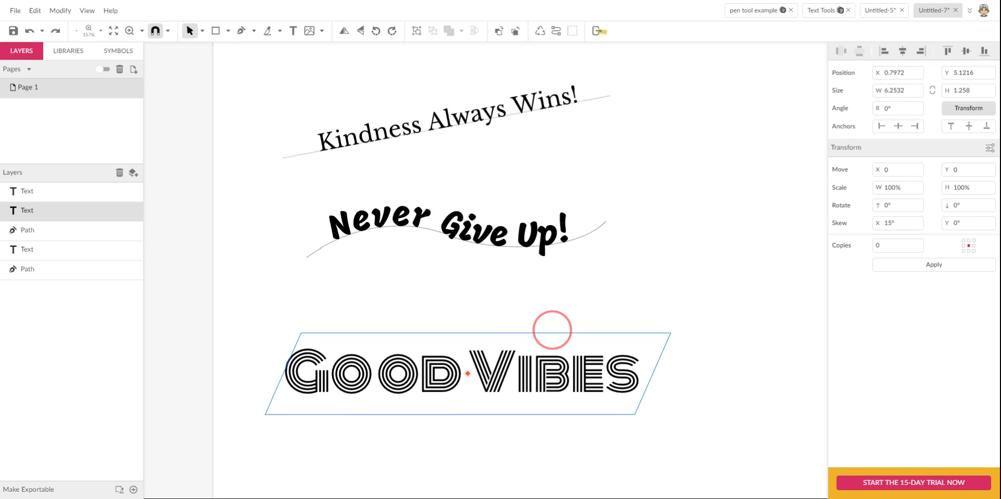
drag(552, 330, 552, 329)
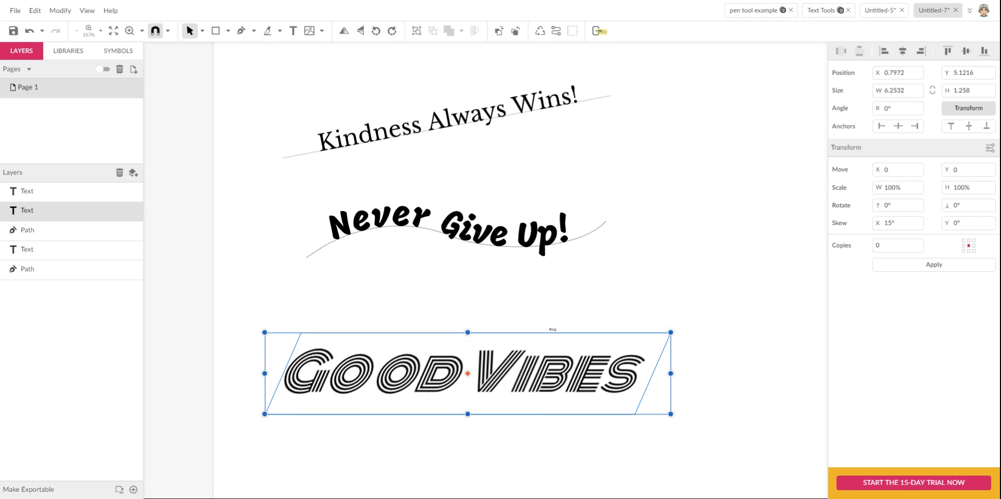
click(684, 436)
- Leave transform mode on the Good Vibes text and reselect it
key(ctrl+minus)
click(571, 383)
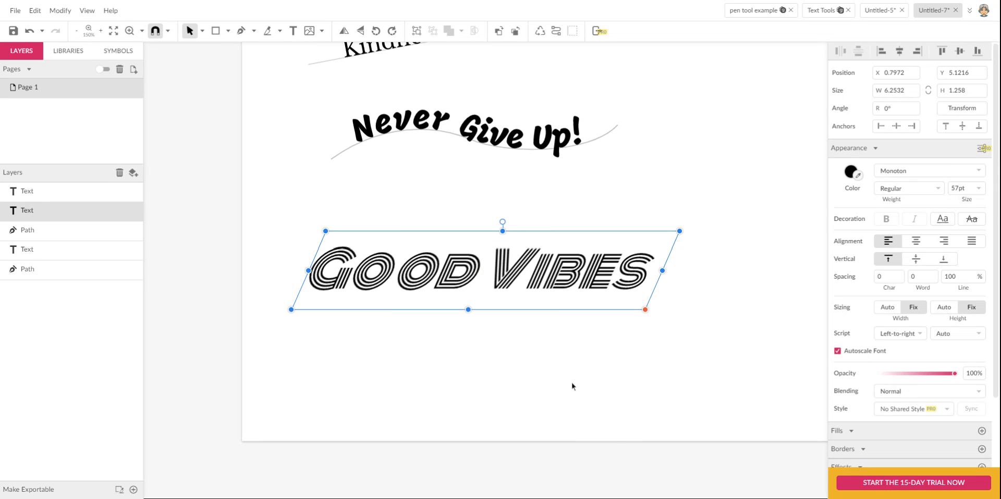
click(504, 322)
click(498, 287)
- Zoom in around the three text lines and select the wavy curve's middle node
key(ctrl+minus)
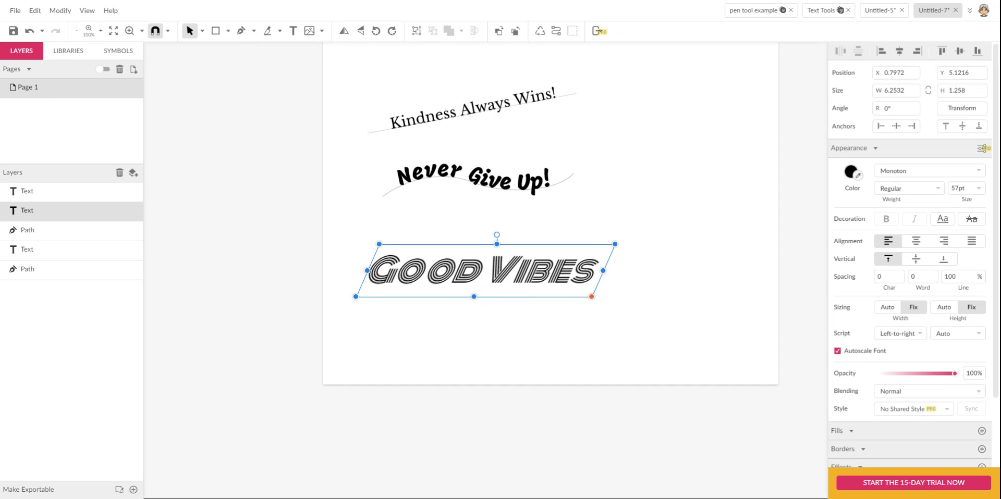
scroll(666, 252, up, 1)
key(z)
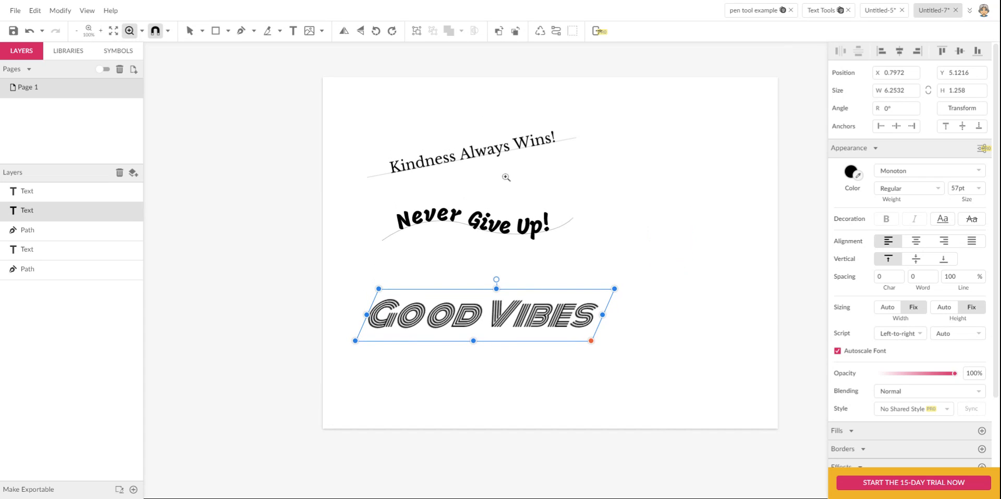
drag(331, 107, 687, 385)
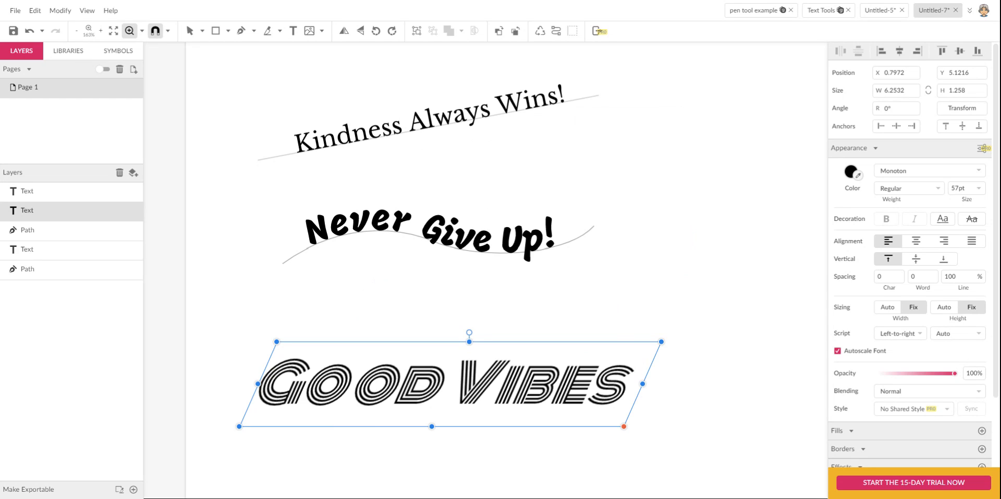
key(v)
click(582, 238)
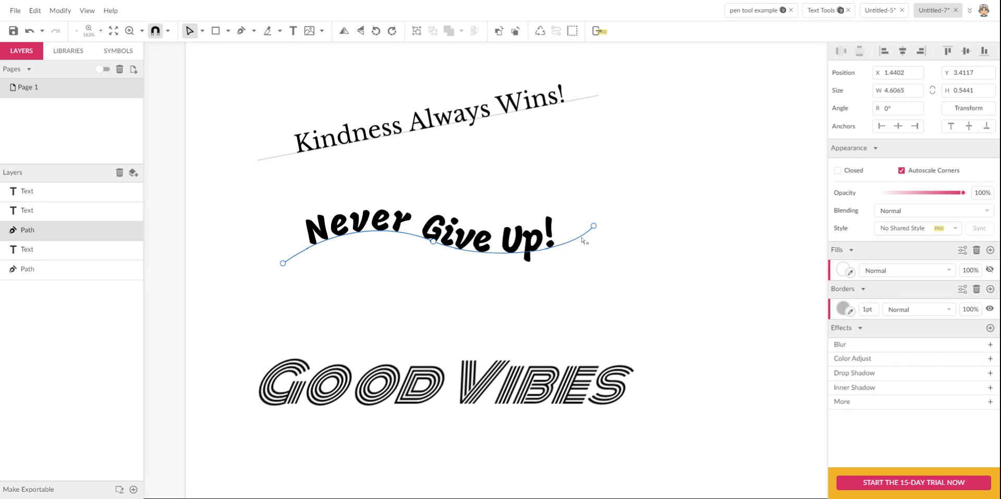
click(433, 242)
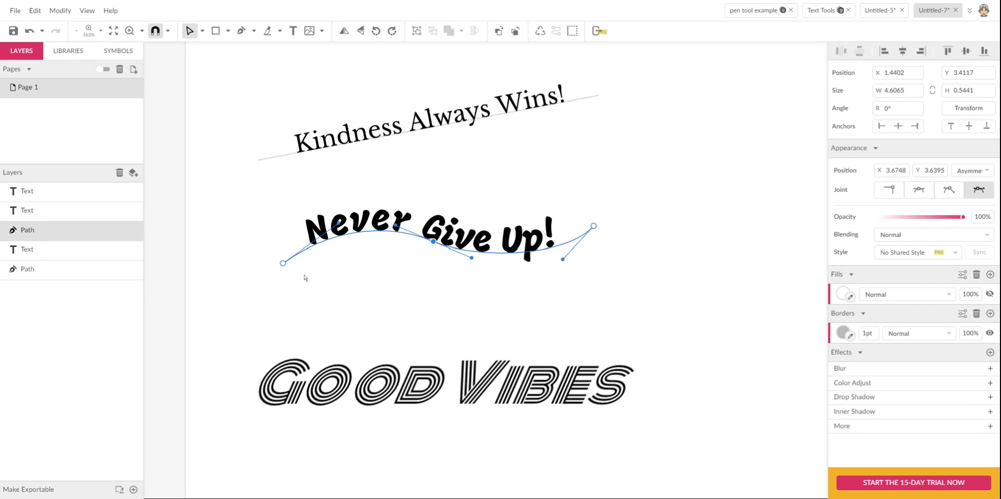